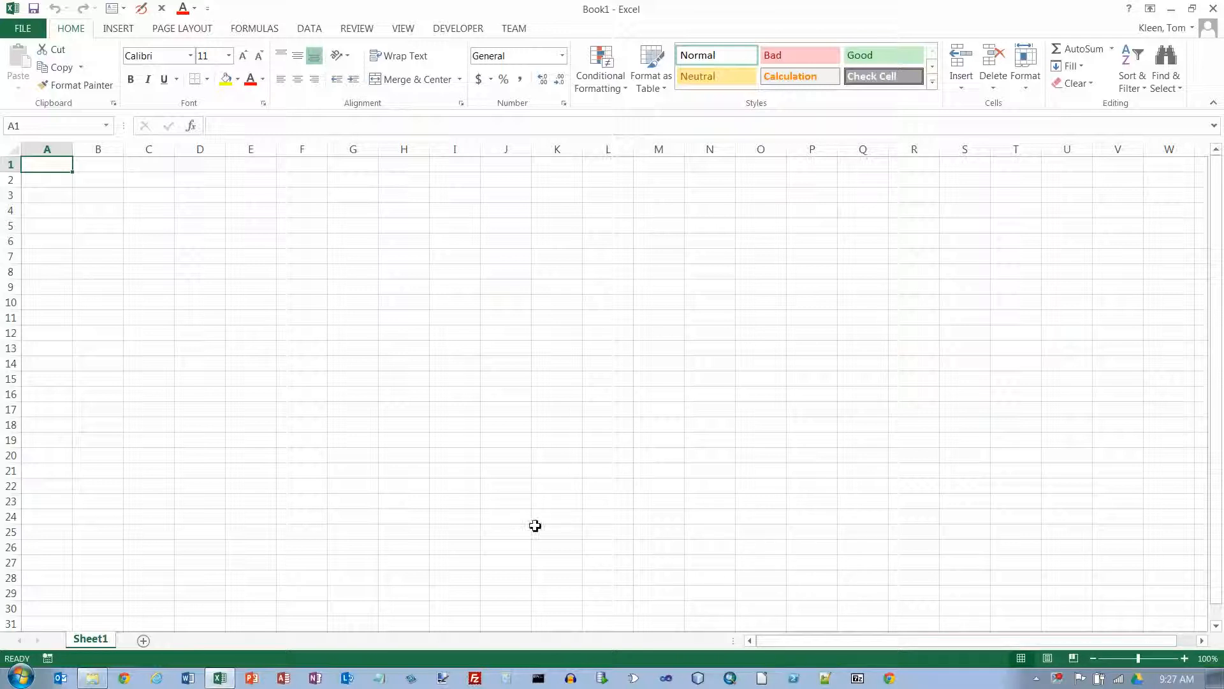
- Begin saving the workbook as a new file on the computer, choosing the CSC110-WIT folder in OneDrive as its location
{"action": "left_click", "coordinate": [26, 29]}
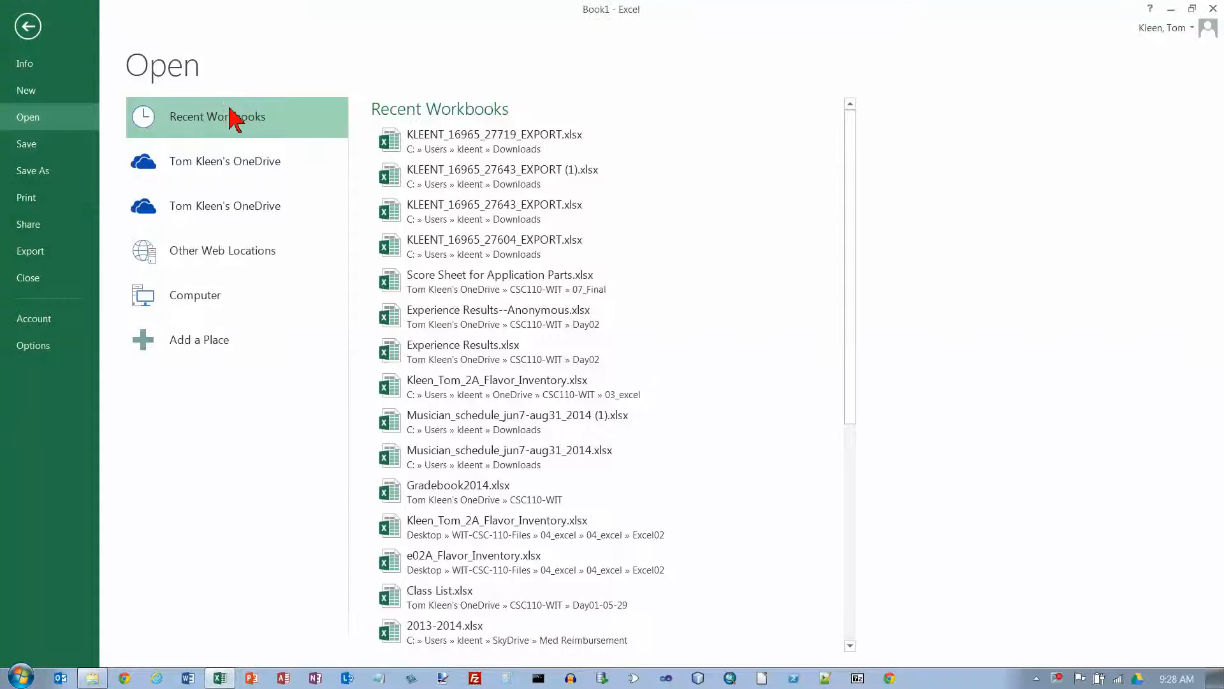
{"action": "left_click", "coordinate": [41, 176]}
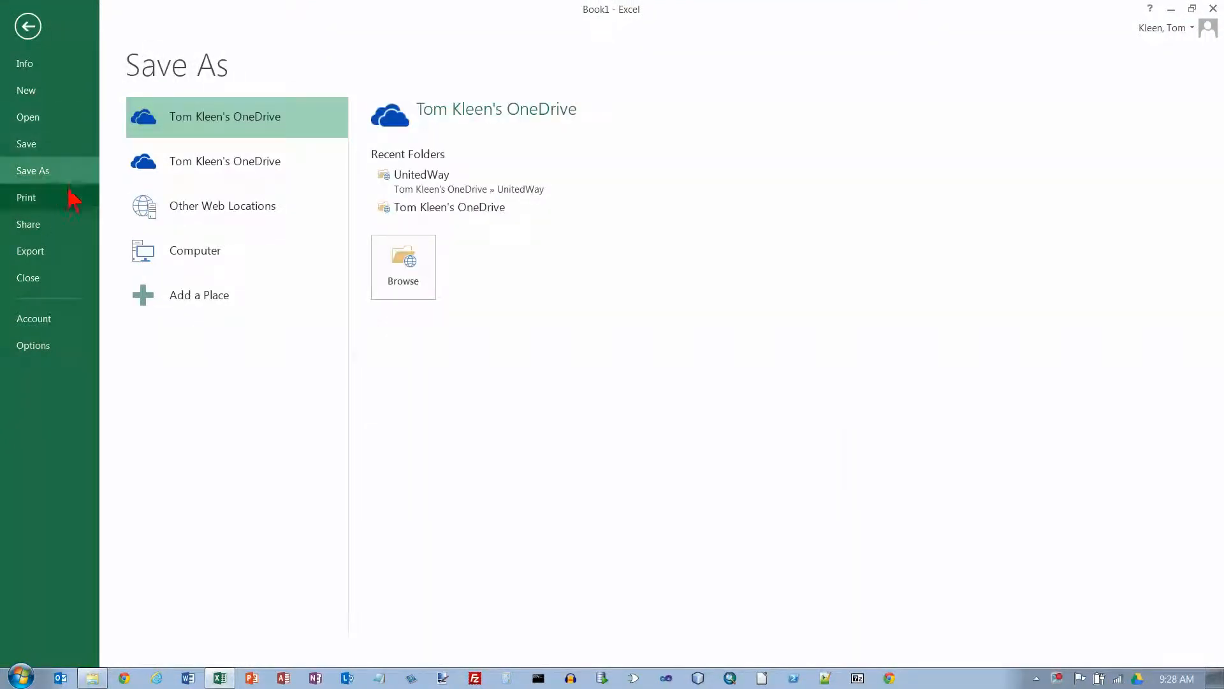
{"action": "left_click", "coordinate": [213, 255]}
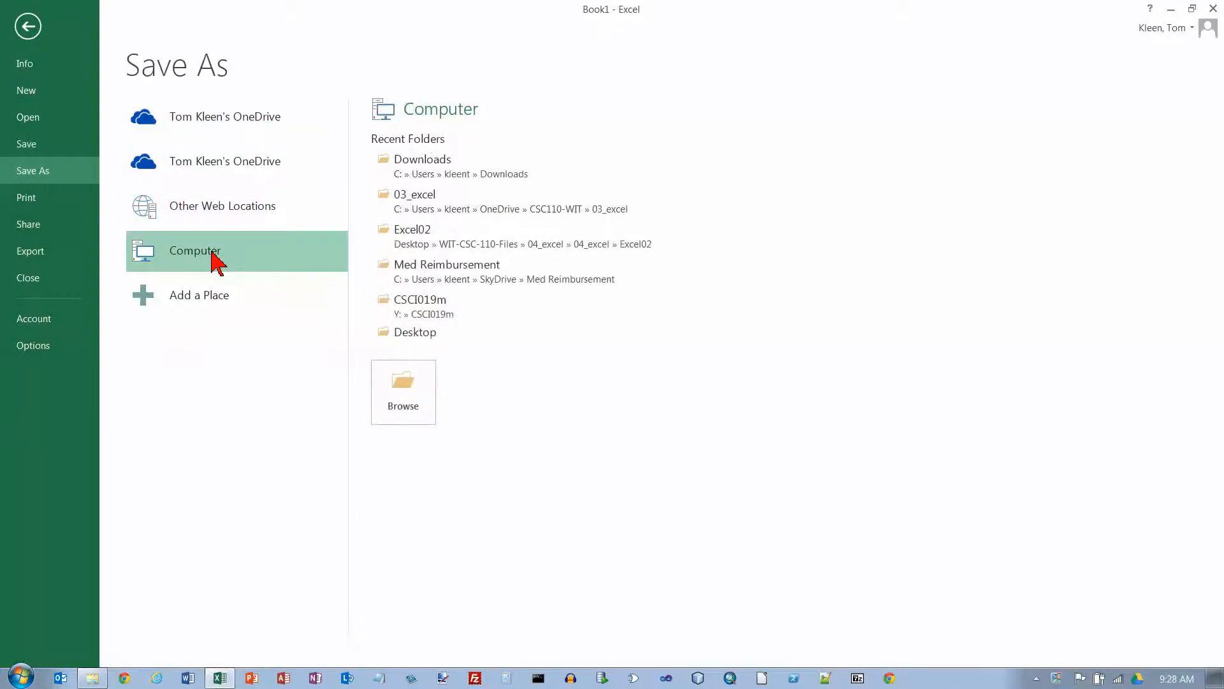
{"action": "left_click", "coordinate": [412, 384]}
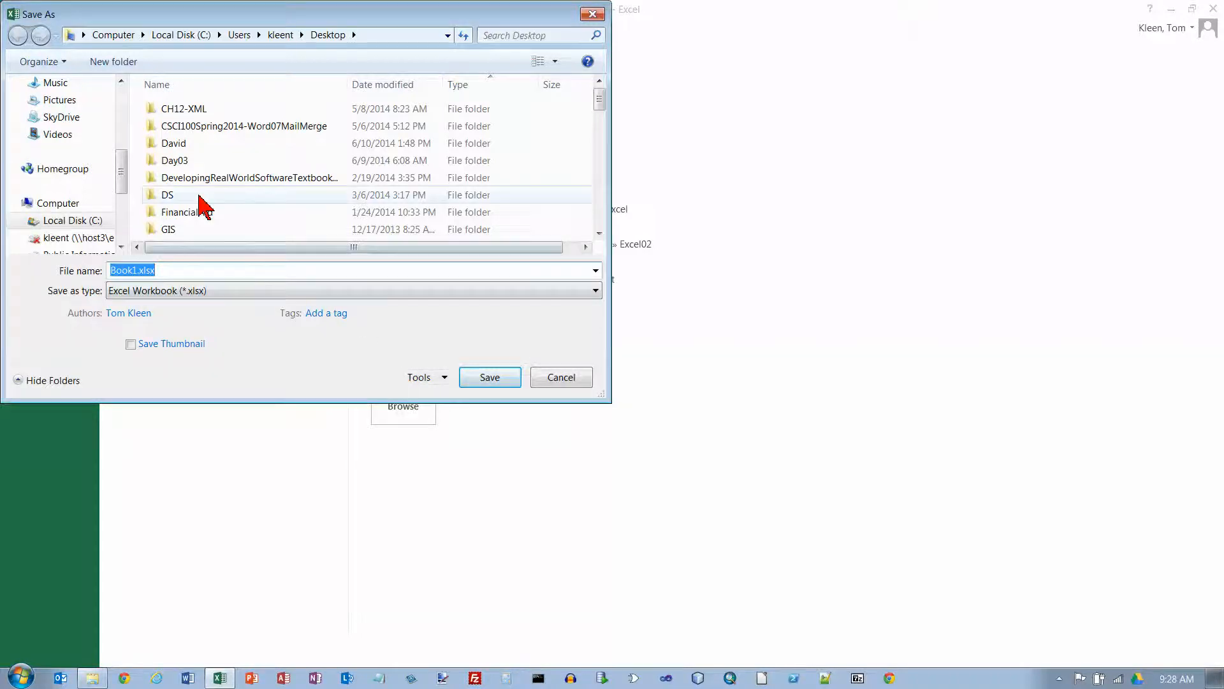
{"action": "scroll", "coordinate": [124, 94], "scroll_direction": "up", "scroll_amount": 4}
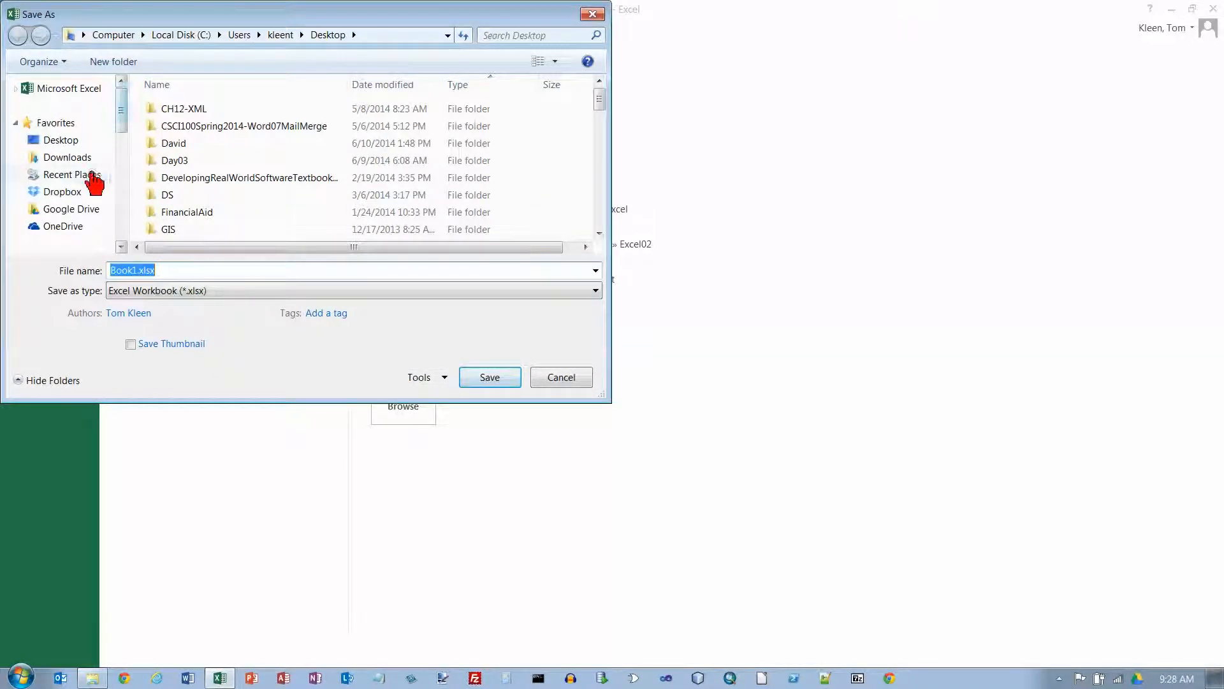
{"action": "left_click", "coordinate": [72, 227]}
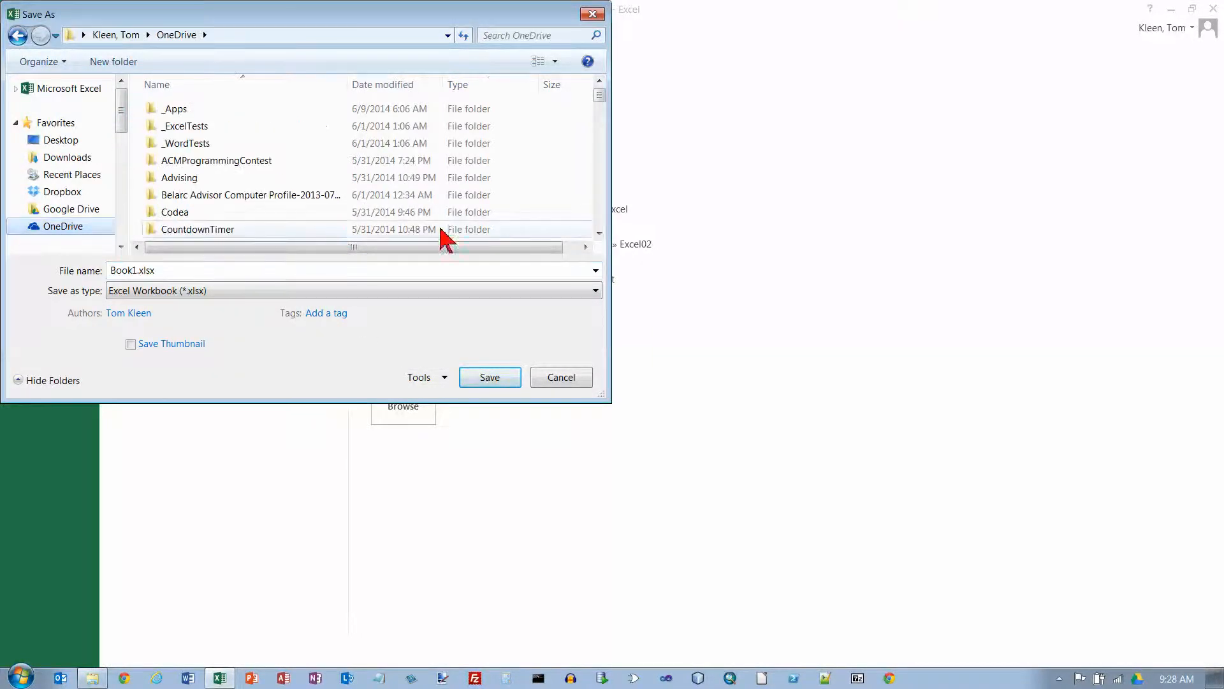
{"action": "scroll", "coordinate": [606, 191], "scroll_direction": "down", "scroll_amount": 3}
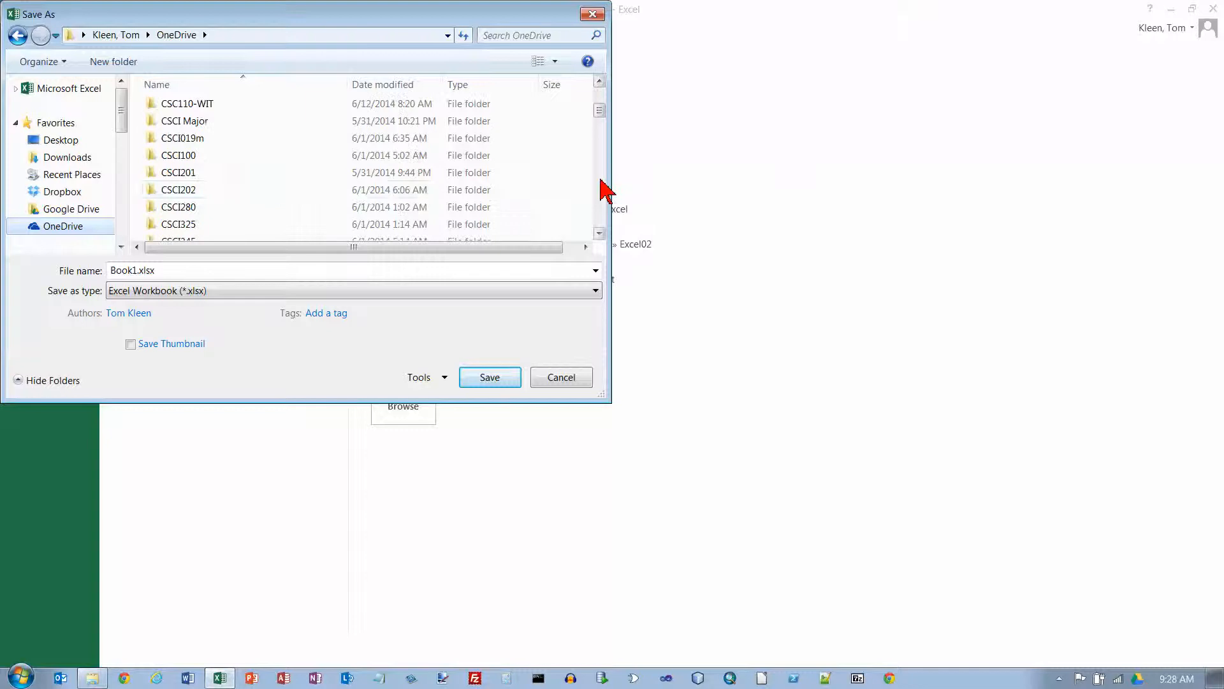
{"action": "left_click", "coordinate": [199, 109]}
{"action": "double_click", "coordinate": [199, 106]}
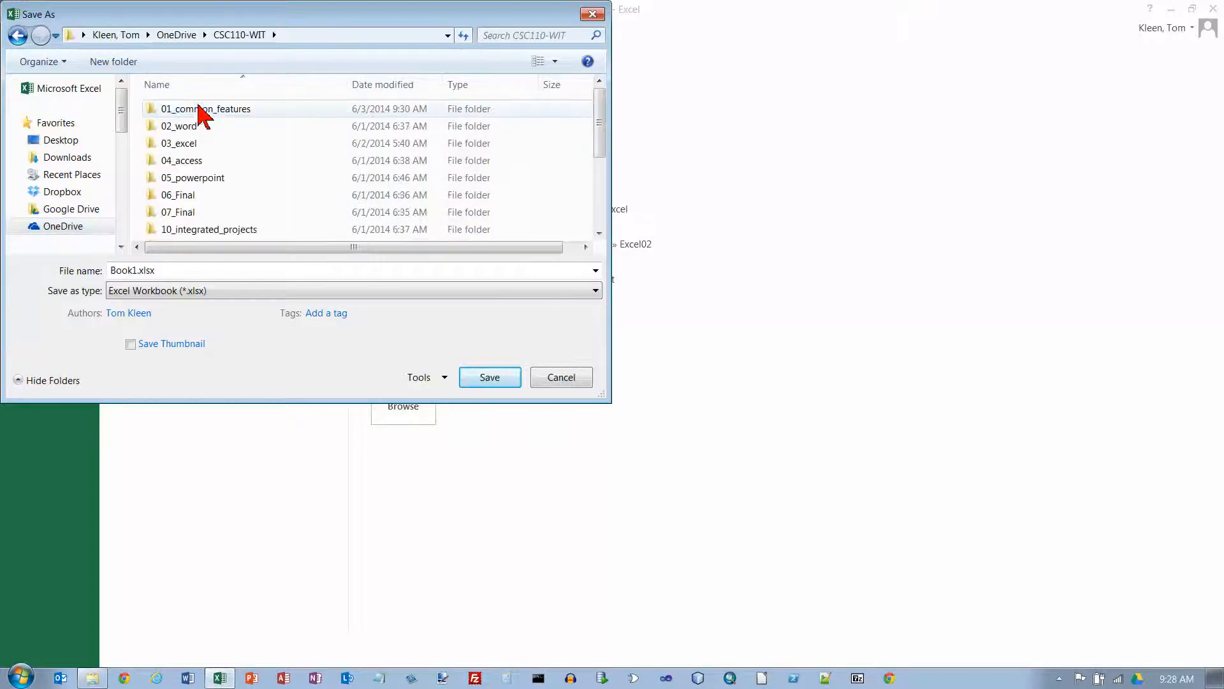
- Name the file with the author's last and first names followed by _1A_Quarterly_Sales, and save it as an Excel workbook
{"action": "double_click", "coordinate": [200, 273]}
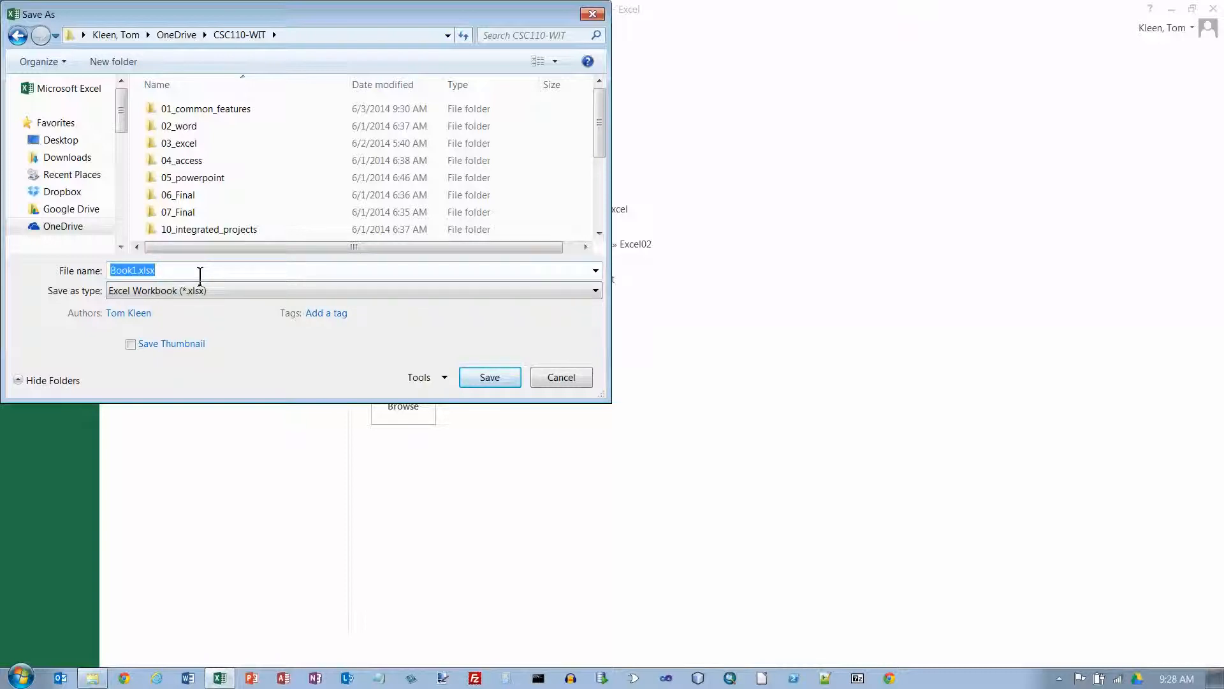
{"action": "type", "text": "Kleen"}
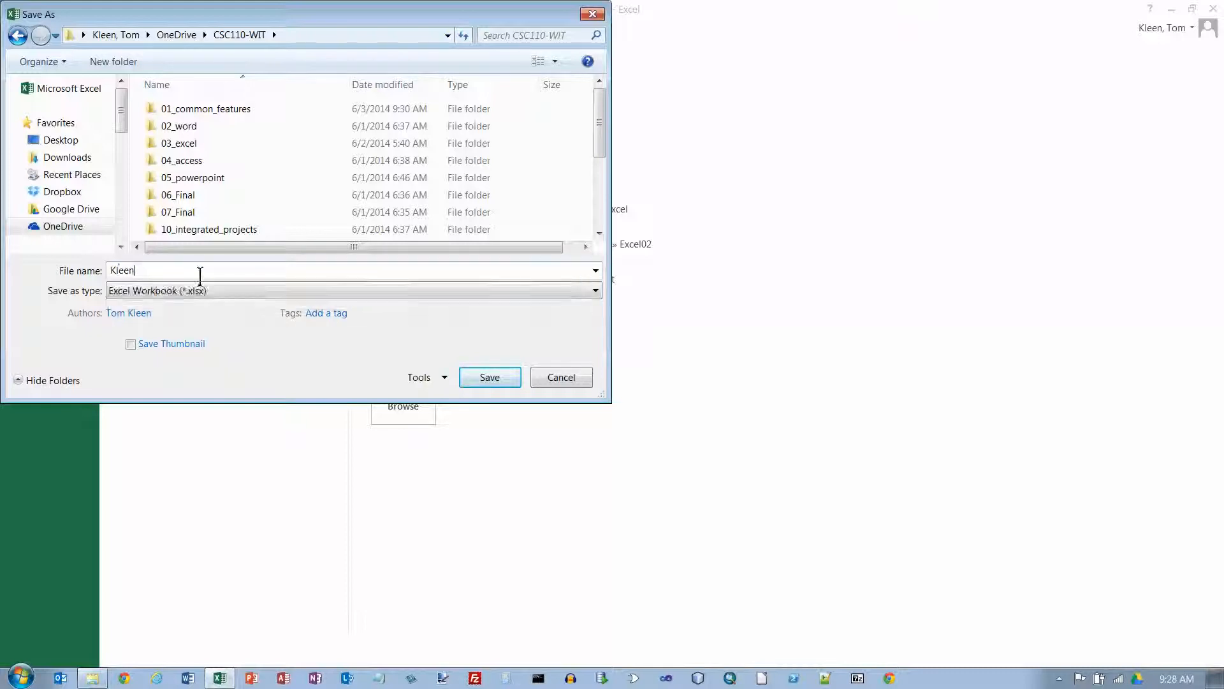
{"action": "type", "text": "_Tom_1A_Quarterl"}
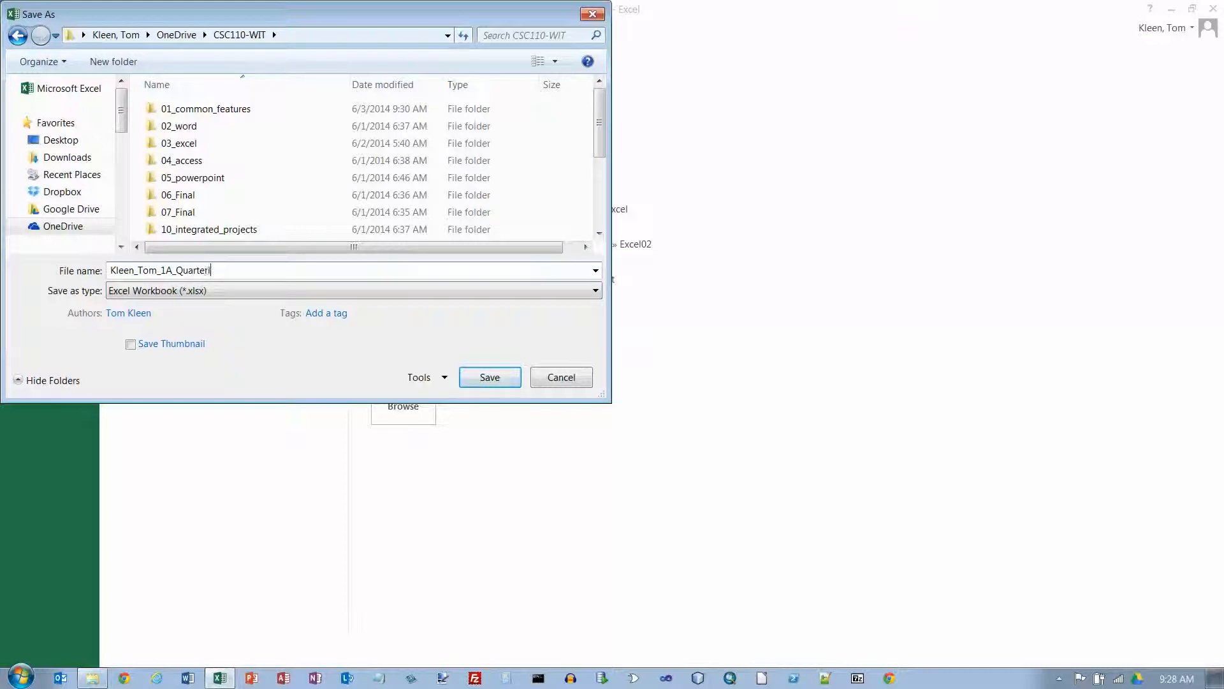
{"action": "type", "text": "y_Sales"}
{"action": "left_click", "coordinate": [504, 384]}
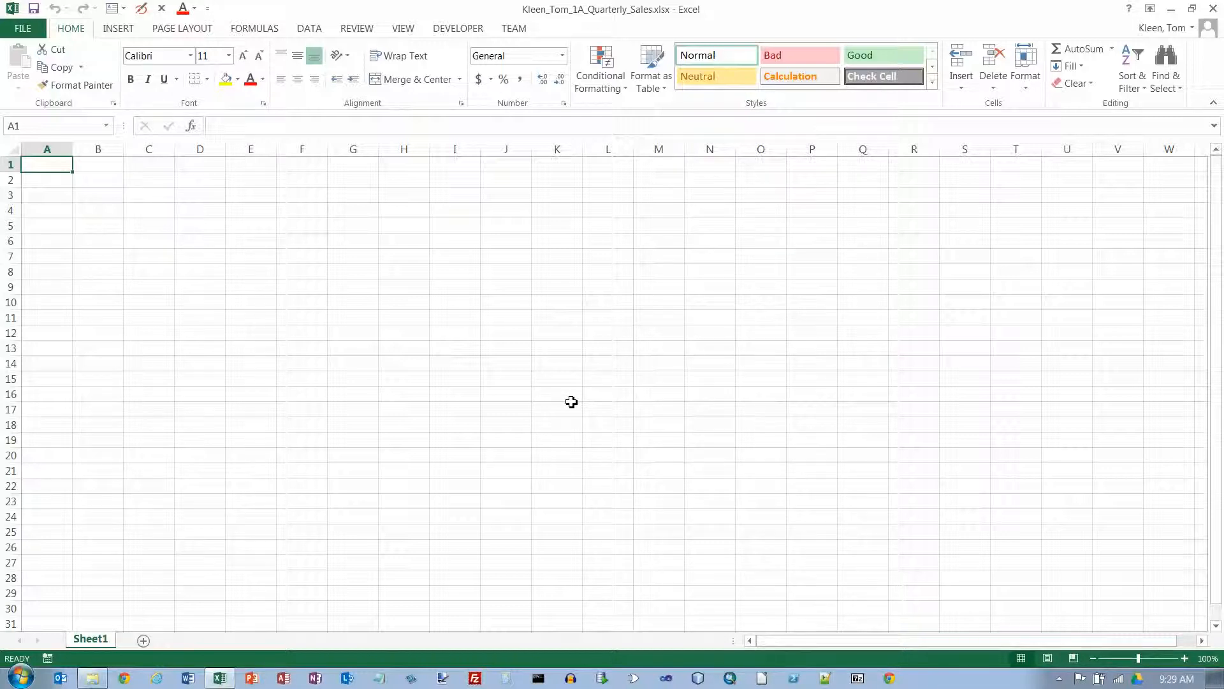
- Examine how the worksheet's column headings continue past column Z, and return to column A
{"action": "left_click", "coordinate": [1202, 641]}
{"action": "left_click", "coordinate": [1202, 641]}
{"action": "left_click", "coordinate": [1202, 640]}
{"action": "left_click", "coordinate": [1202, 641]}
{"action": "left_click", "coordinate": [1202, 641]}
{"action": "left_click", "coordinate": [1202, 641]}
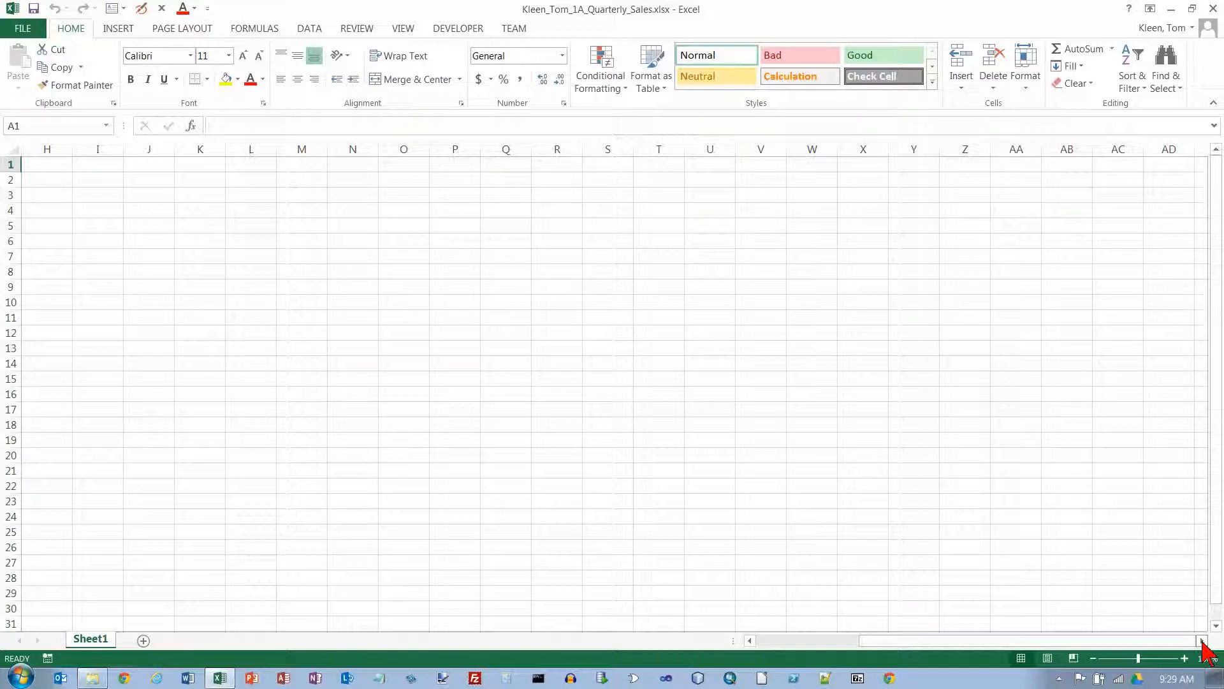
{"action": "left_click_drag", "start_coordinate": [1202, 641], "coordinate": [1202, 641]}
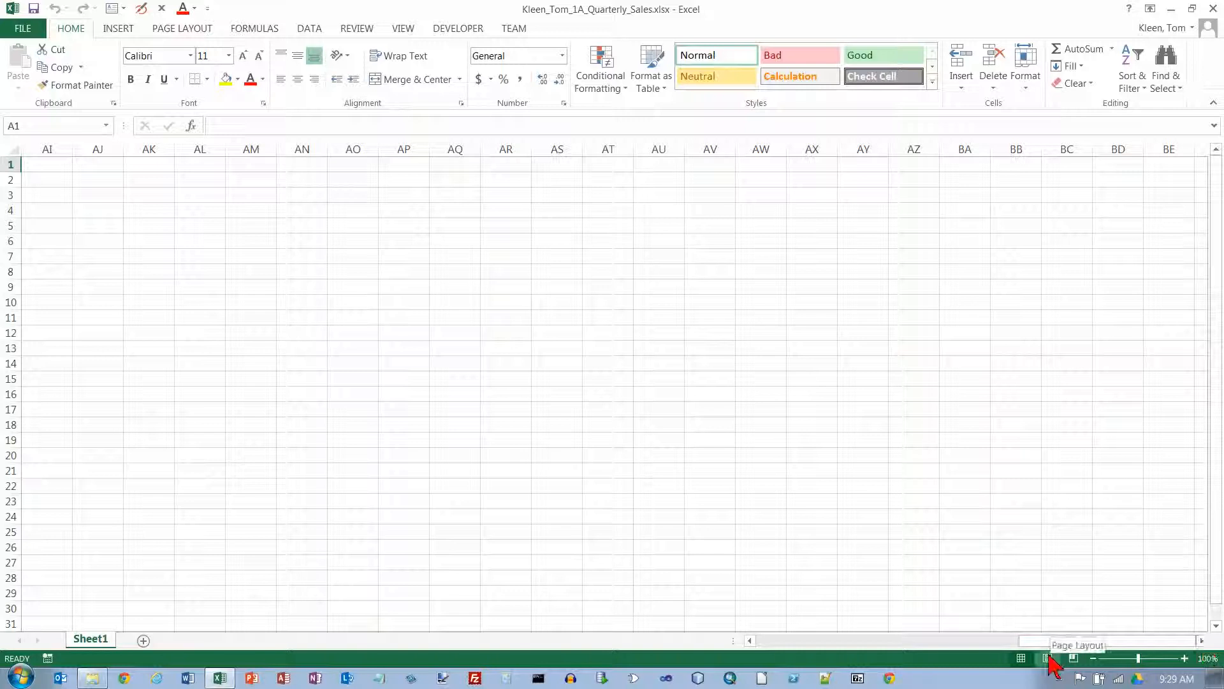
{"action": "left_click_drag", "start_coordinate": [1035, 643], "coordinate": [696, 640]}
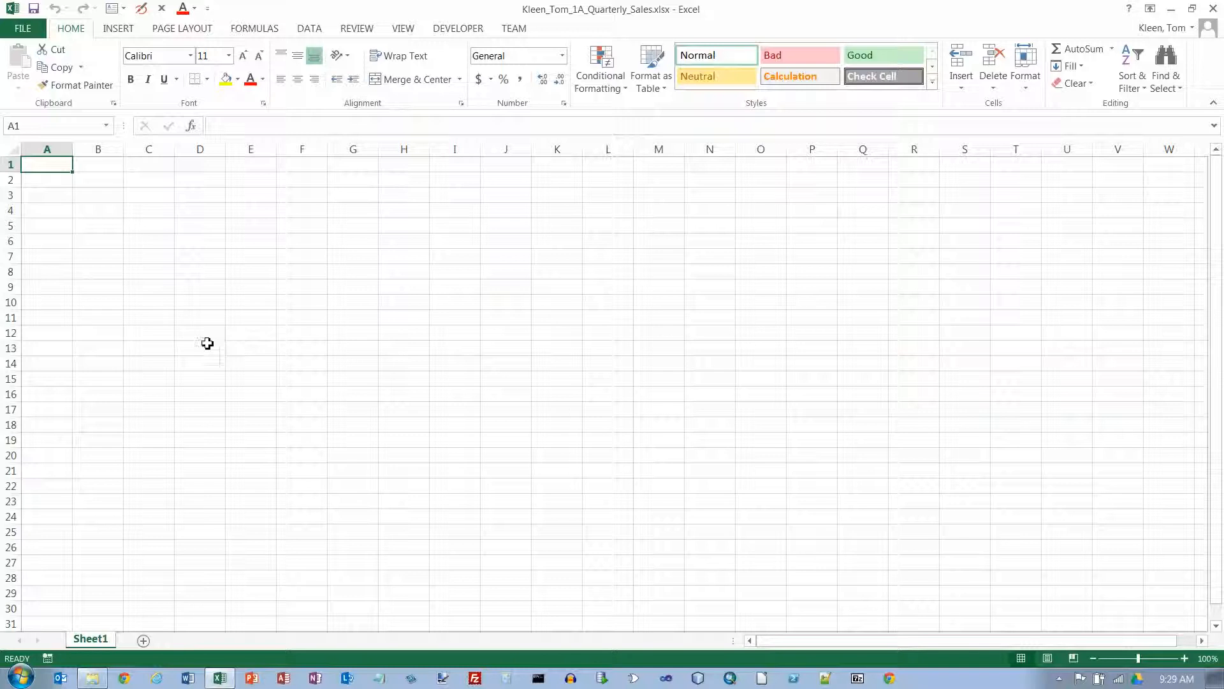
- Add a second worksheet to the workbook, look over its rows, and return to Sheet1
{"action": "left_click", "coordinate": [143, 641]}
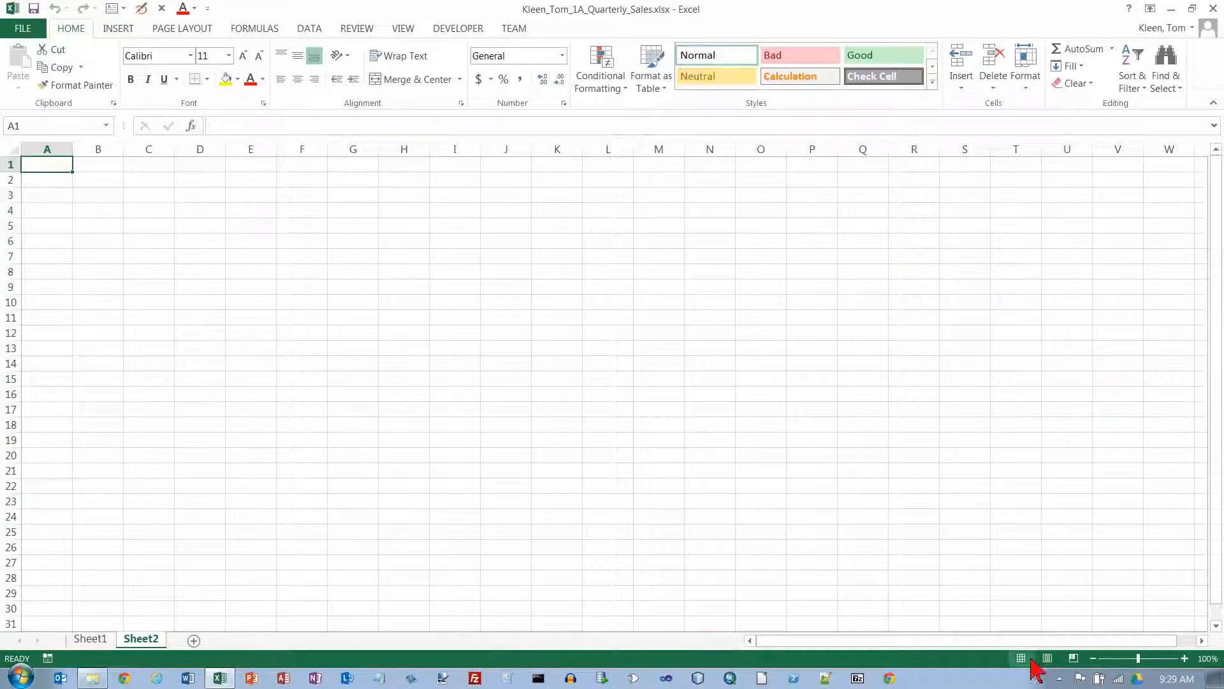
{"action": "scroll", "coordinate": [1216, 627], "scroll_direction": "down", "scroll_amount": 7}
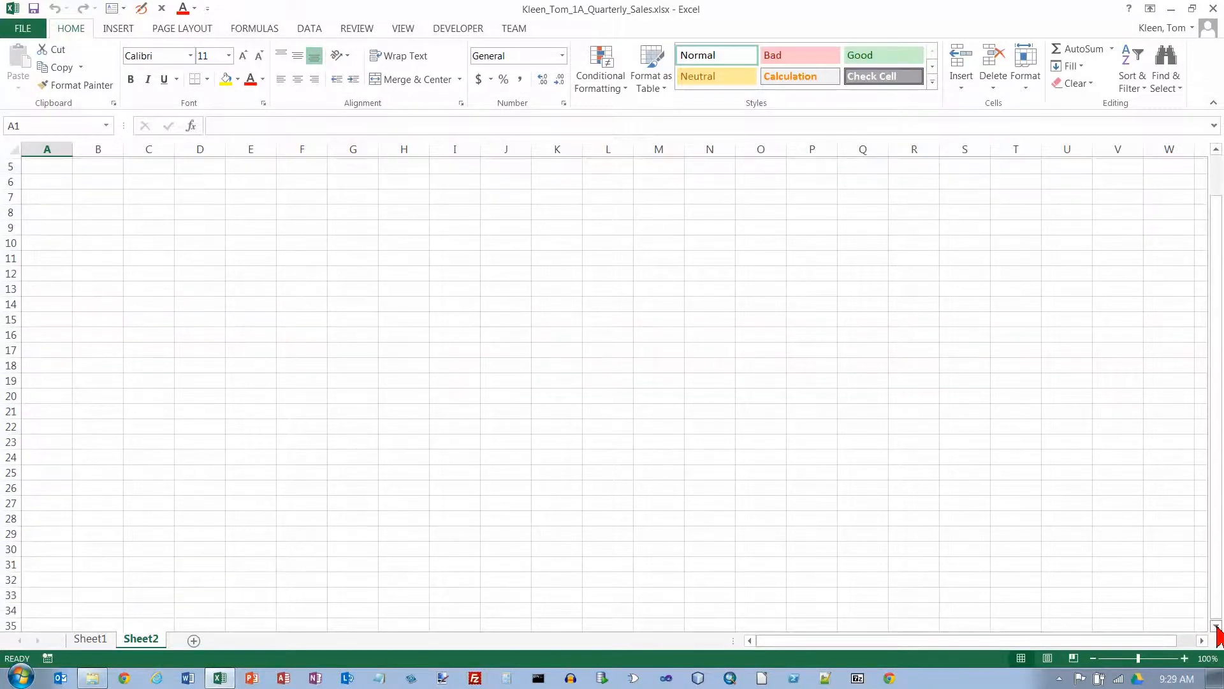
{"action": "scroll", "coordinate": [1216, 627], "scroll_direction": "down", "scroll_amount": 9}
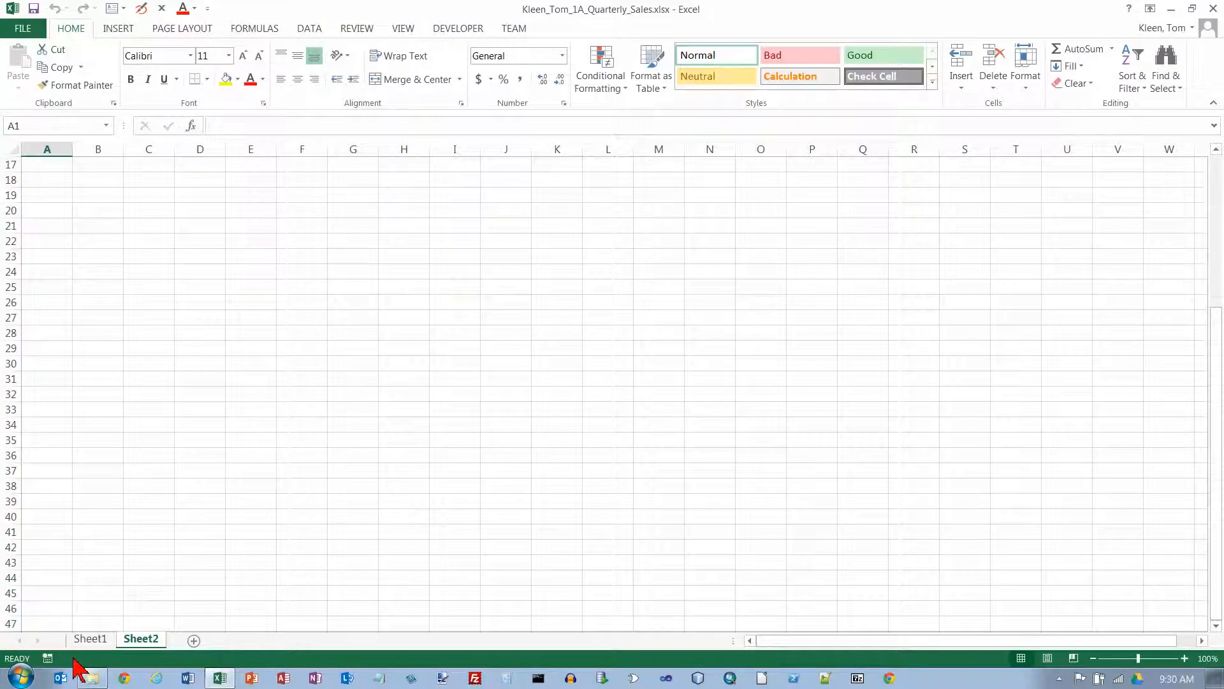
{"action": "left_click", "coordinate": [89, 640]}
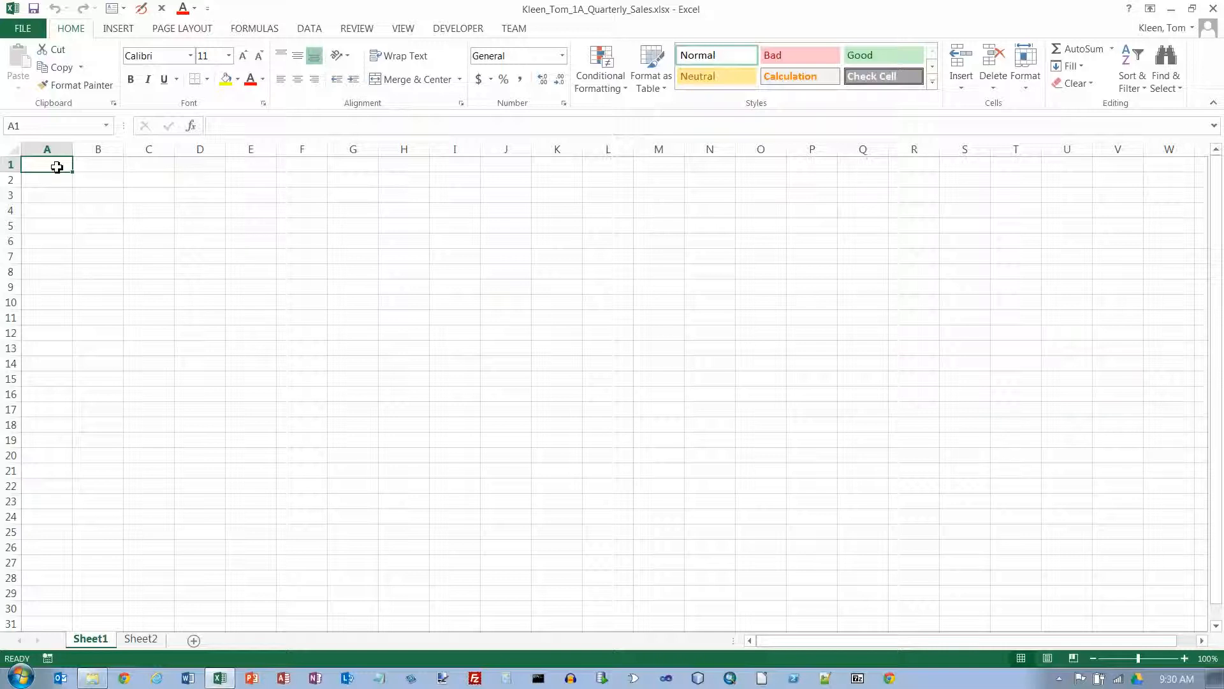
- Enter the title Texas Spectrum Wireless in A1 and the subtitle First Quarter Accessory Sales in A2
{"action": "type", "text": "T"}
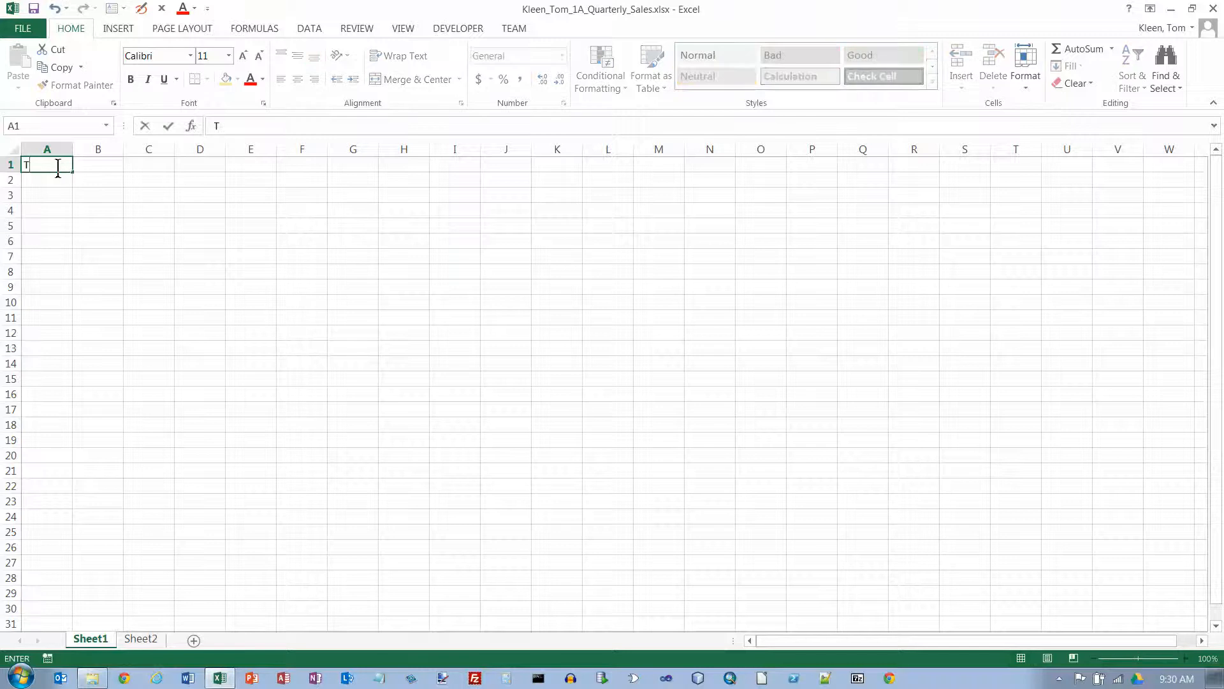
{"action": "type", "text": "exas Spect"}
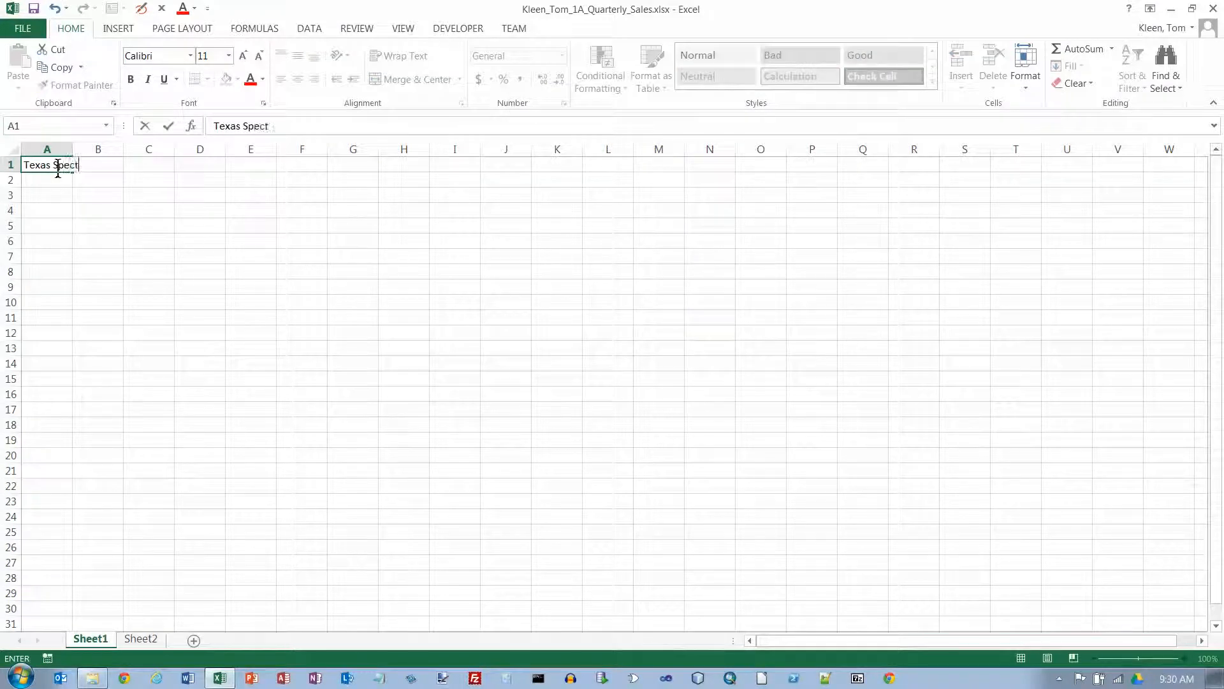
{"action": "type", "text": "rum Wireless"}
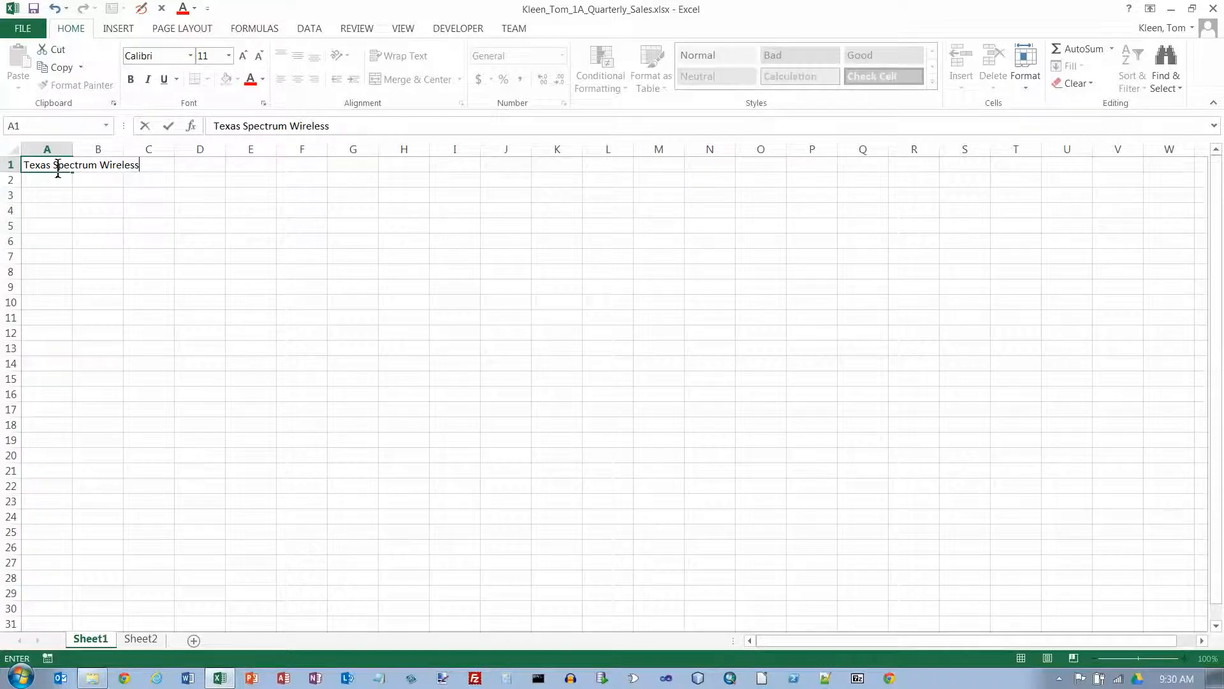
{"action": "key", "text": "Return"}
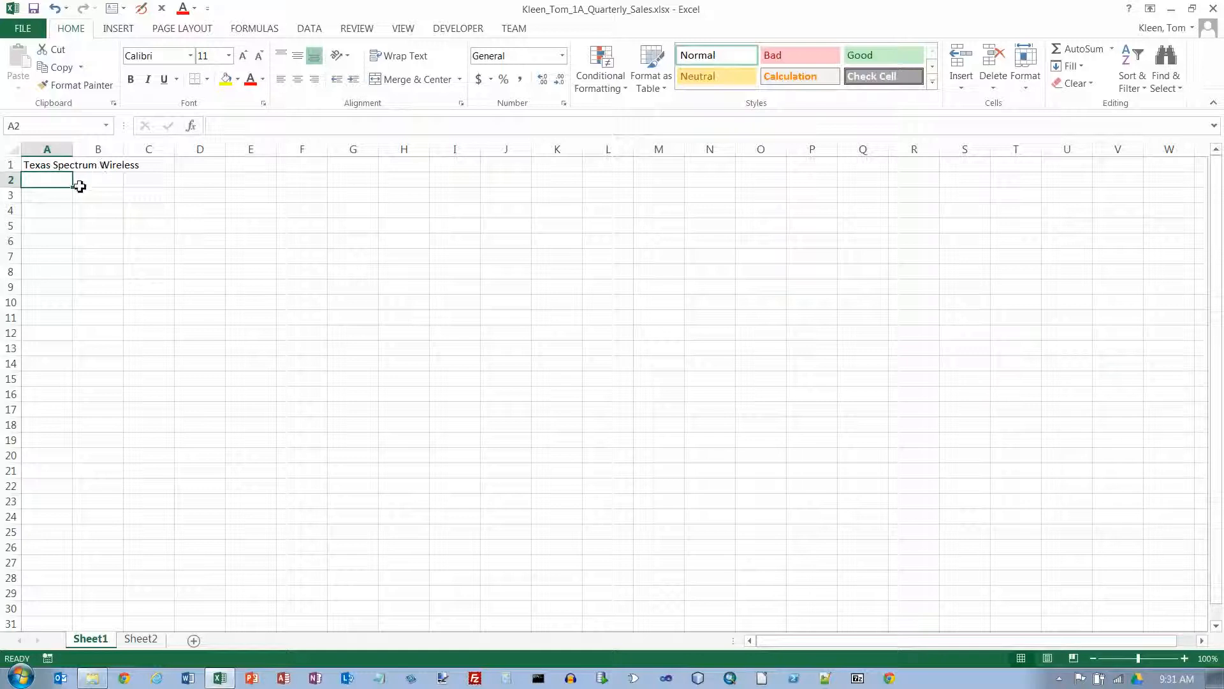
{"action": "type", "text": "First Quarte"}
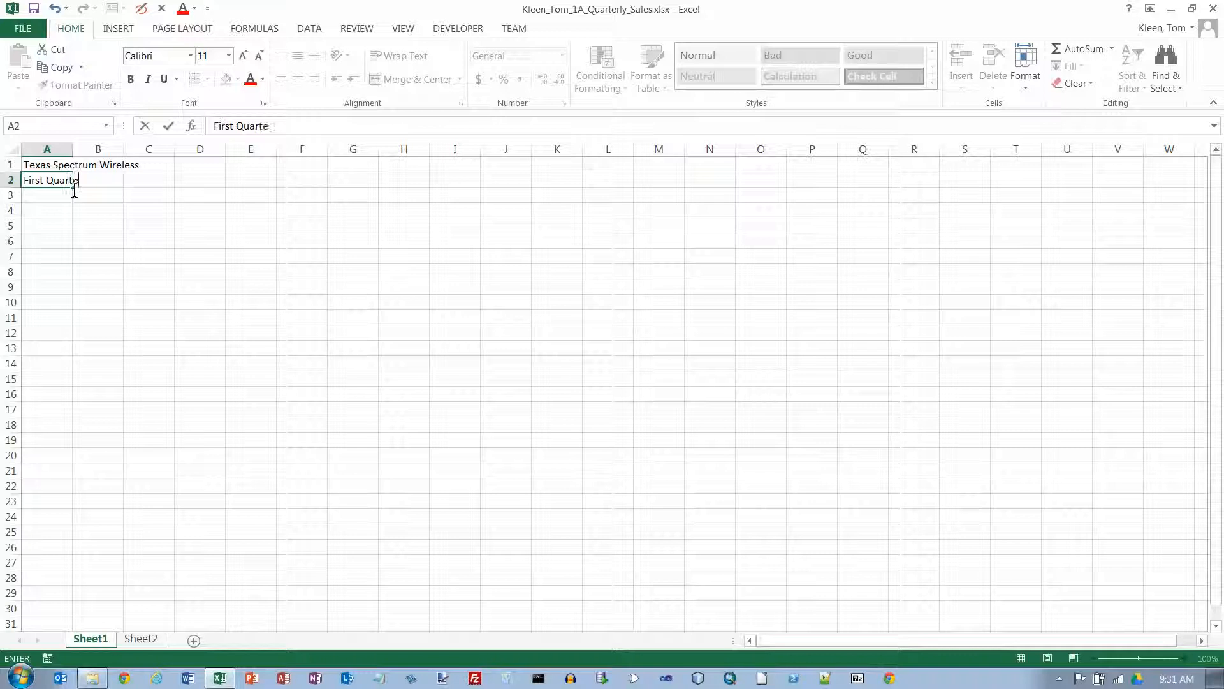
{"action": "type", "text": "r Accessory Sales"}
{"action": "key", "text": "Return"}
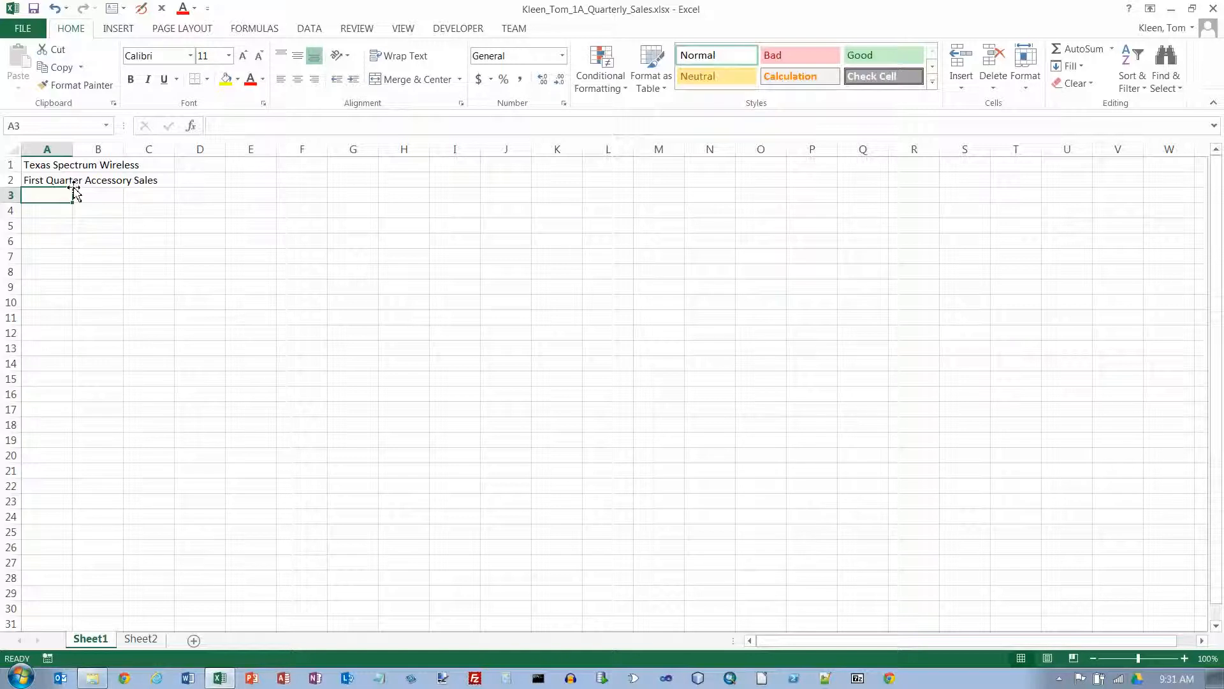
- Enter the row labels Headsets, Holsters/Cases, Car Kits, Batteries and Total in cells A4 to A8, and save the workbook
{"action": "key", "text": "Return"}
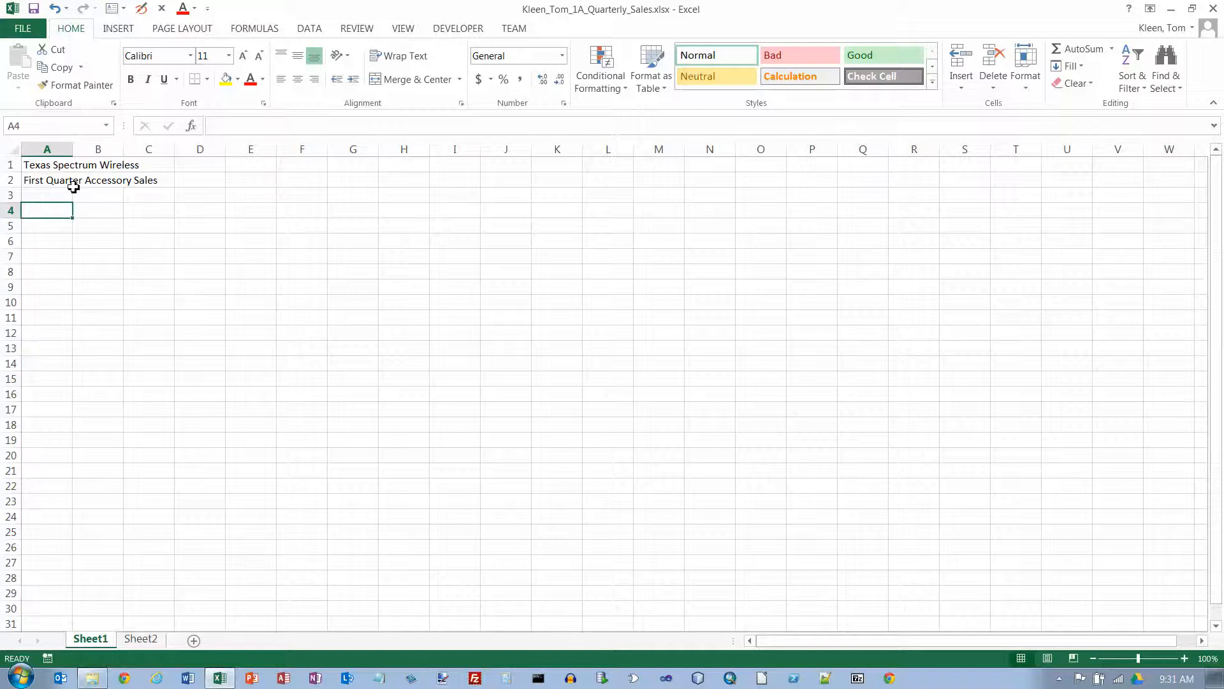
{"action": "type", "text": "Headsets"}
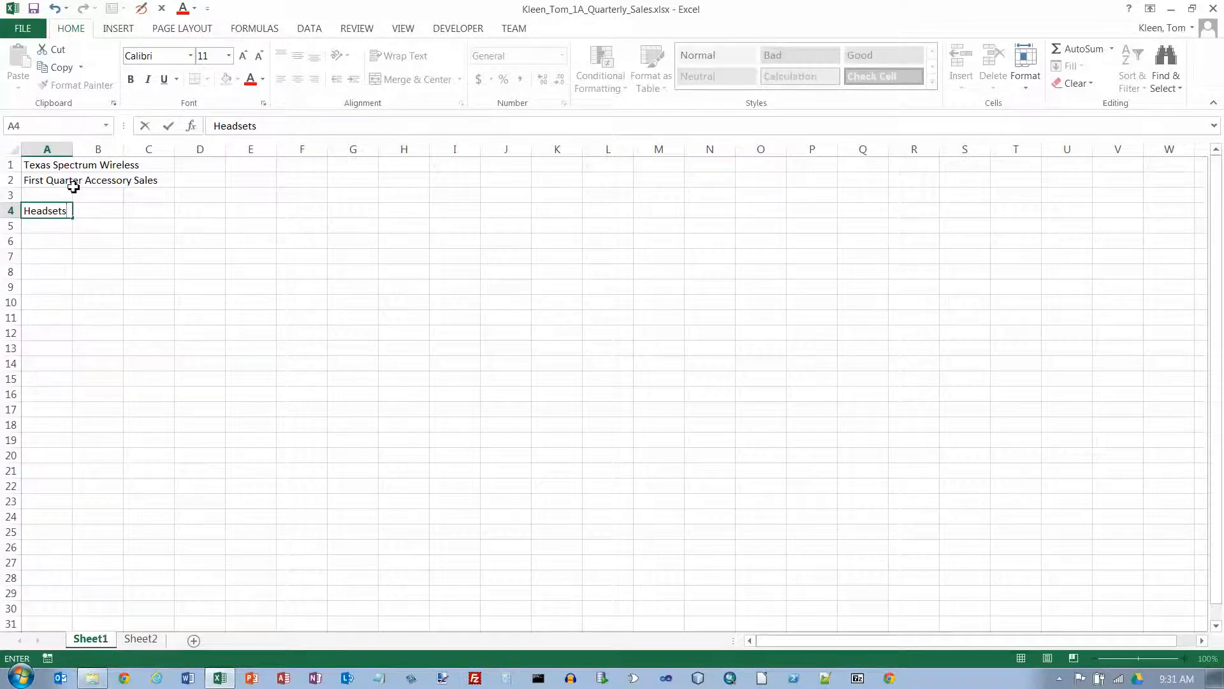
{"action": "key", "text": "Return"}
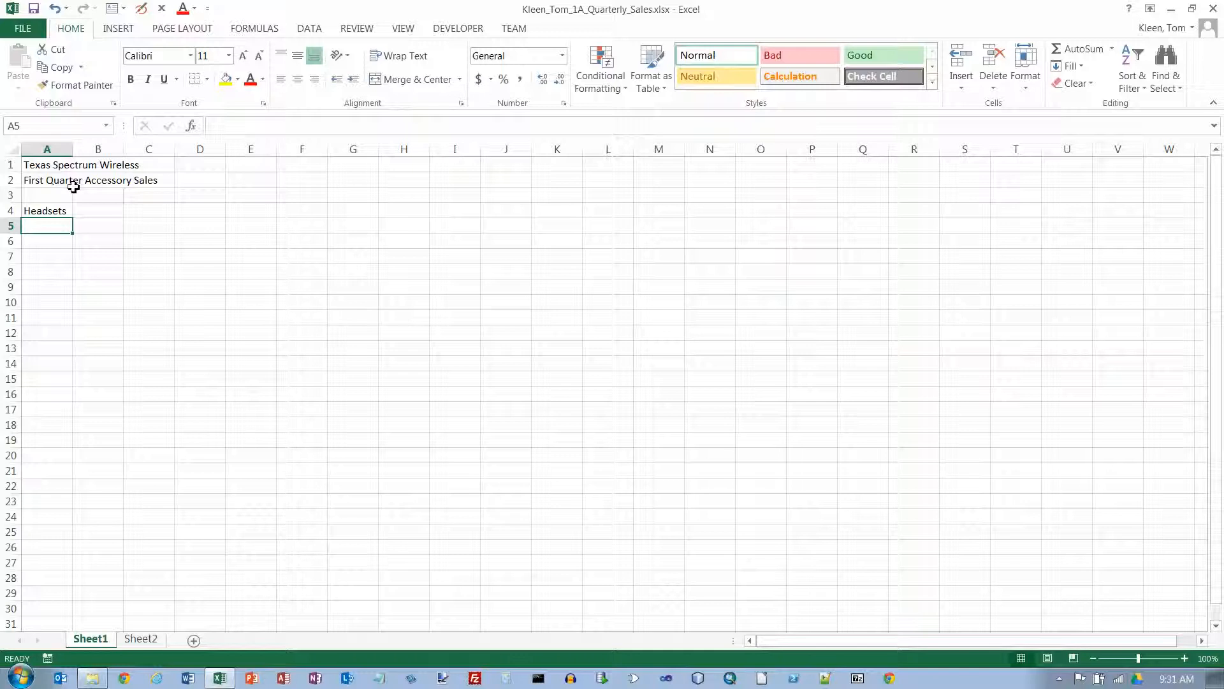
{"action": "type", "text": "H"}
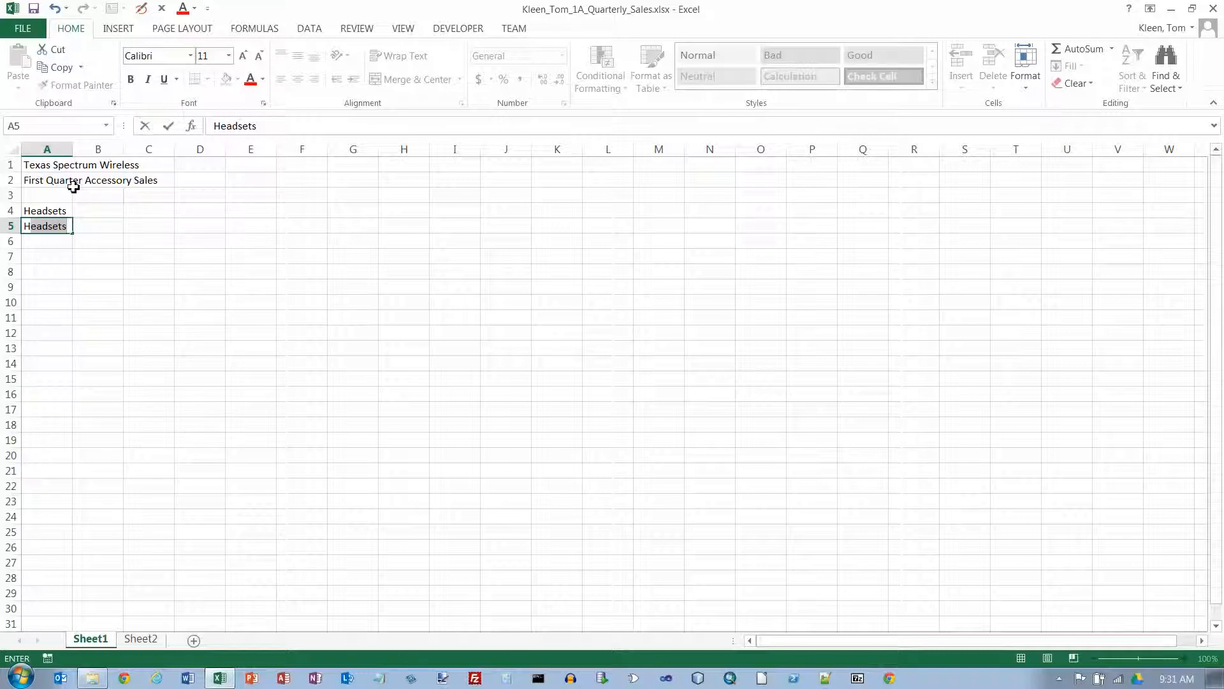
{"action": "type", "text": "olsters/Cases"}
{"action": "key", "text": "Return"}
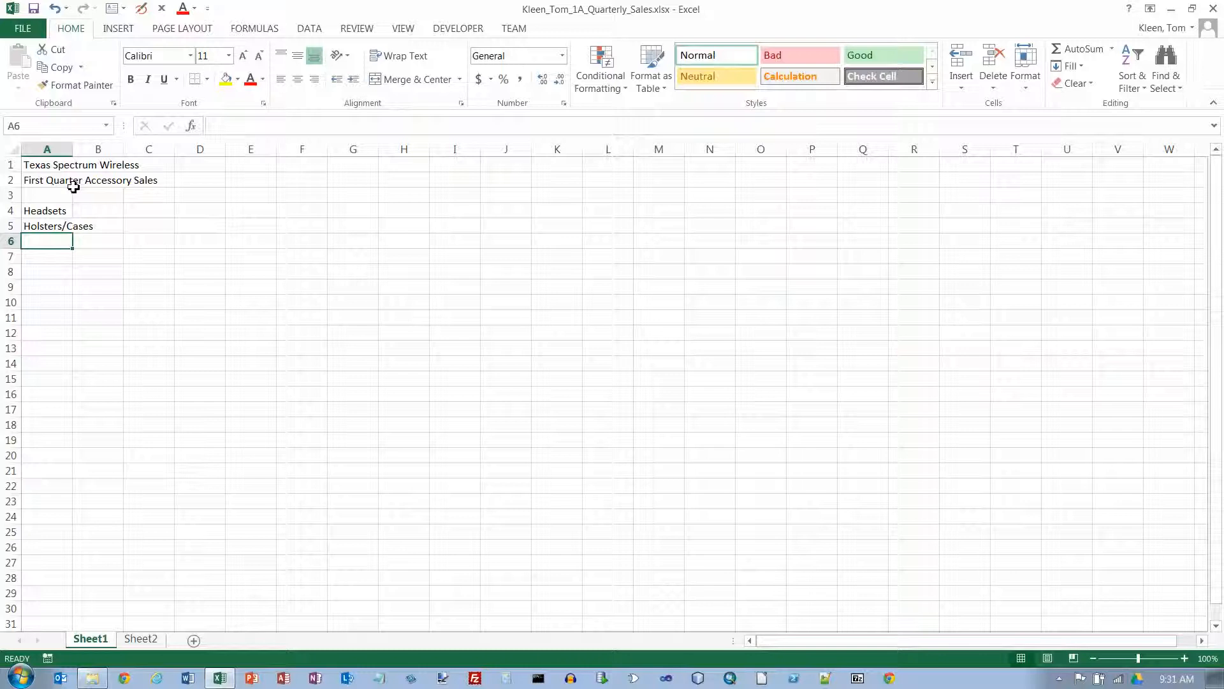
{"action": "type", "text": "Car Kits"}
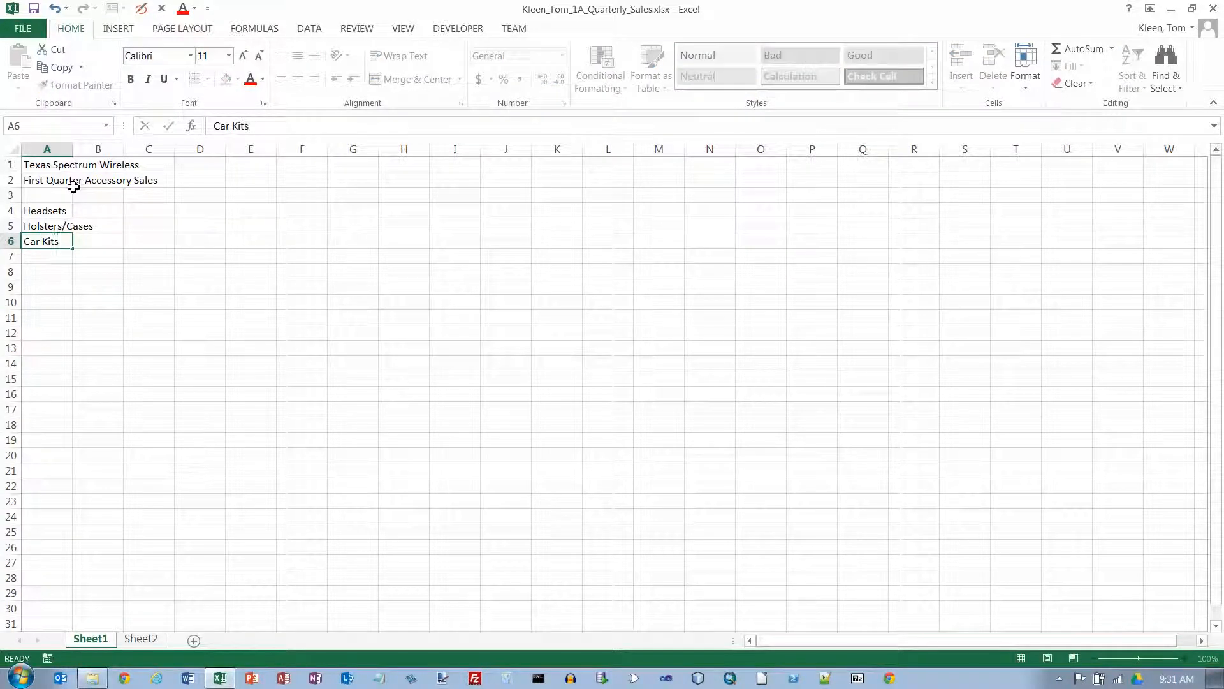
{"action": "key", "text": "Return"}
{"action": "type", "text": "Batteries"}
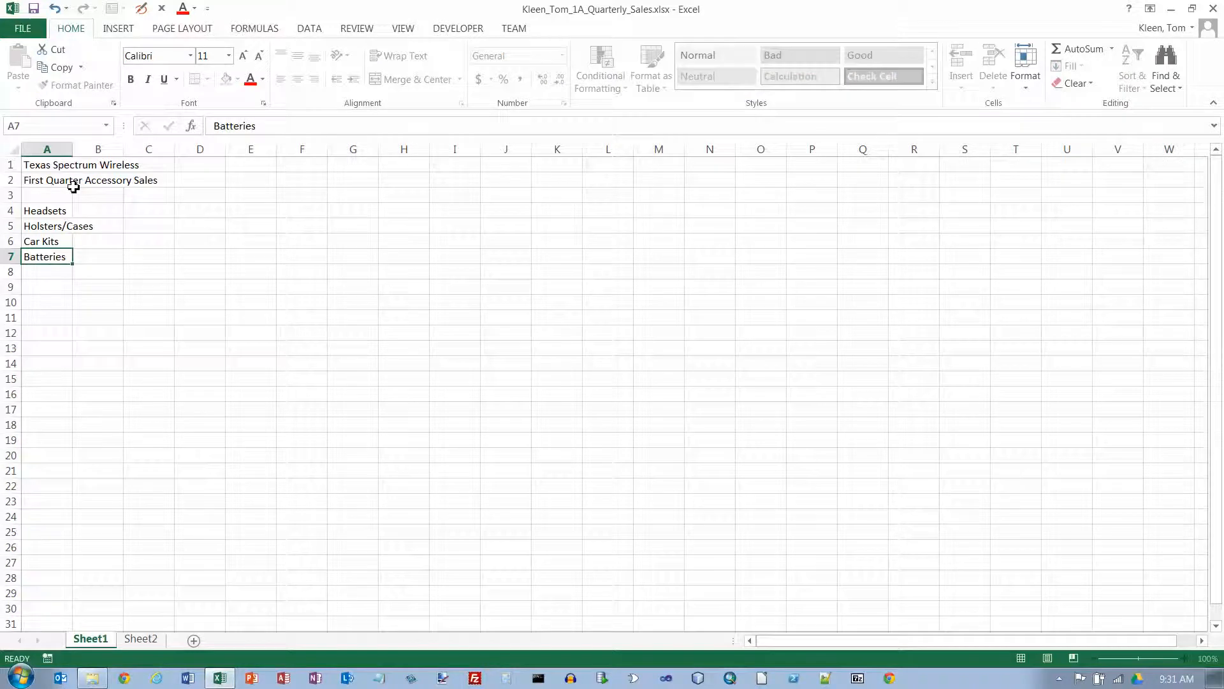
{"action": "key", "text": "Return"}
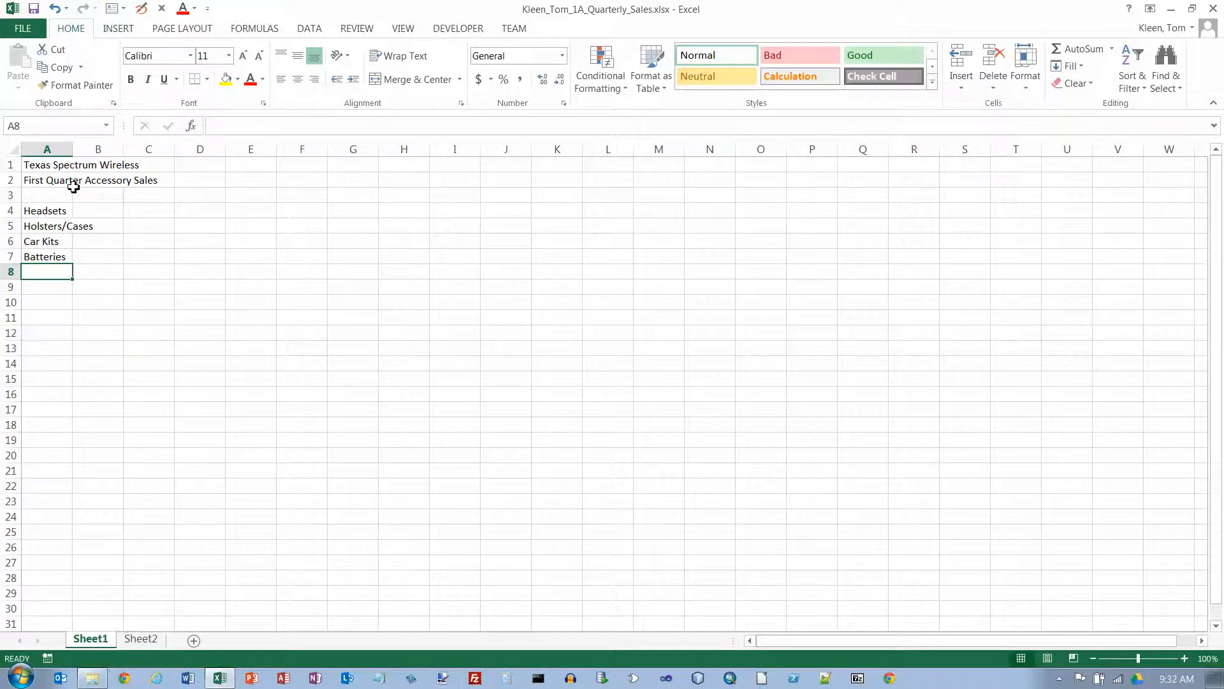
{"action": "type", "text": "Total"}
{"action": "key", "text": "Return"}
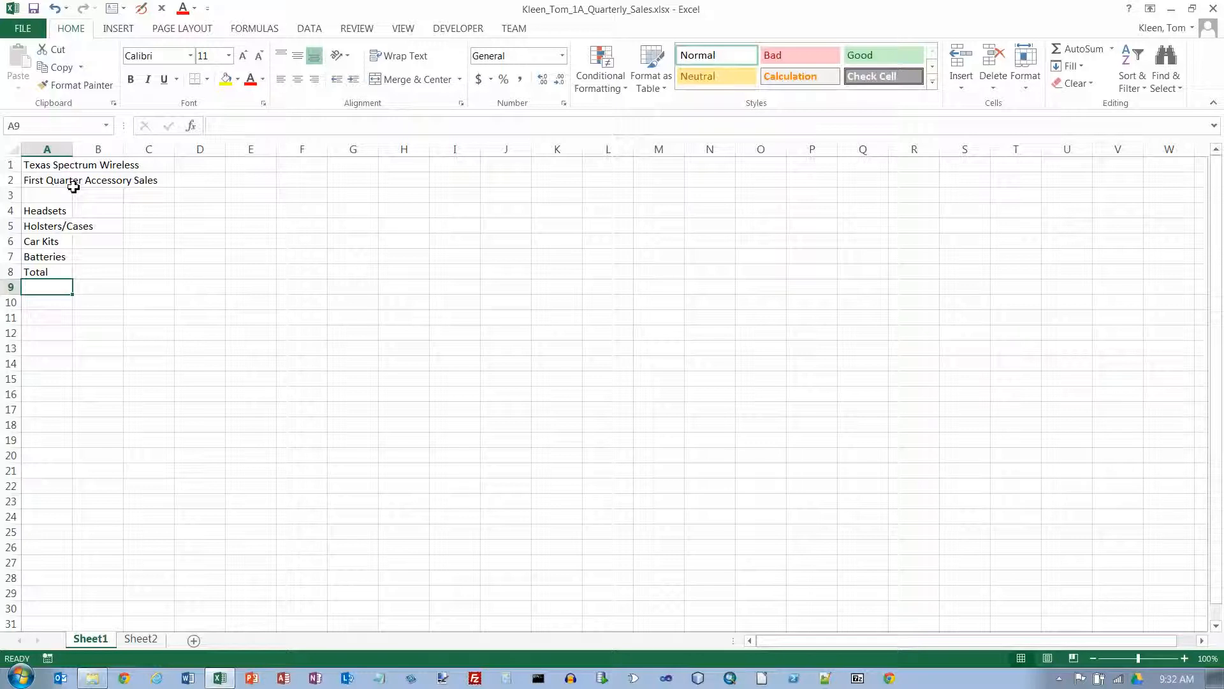
{"action": "left_click", "coordinate": [34, 8]}
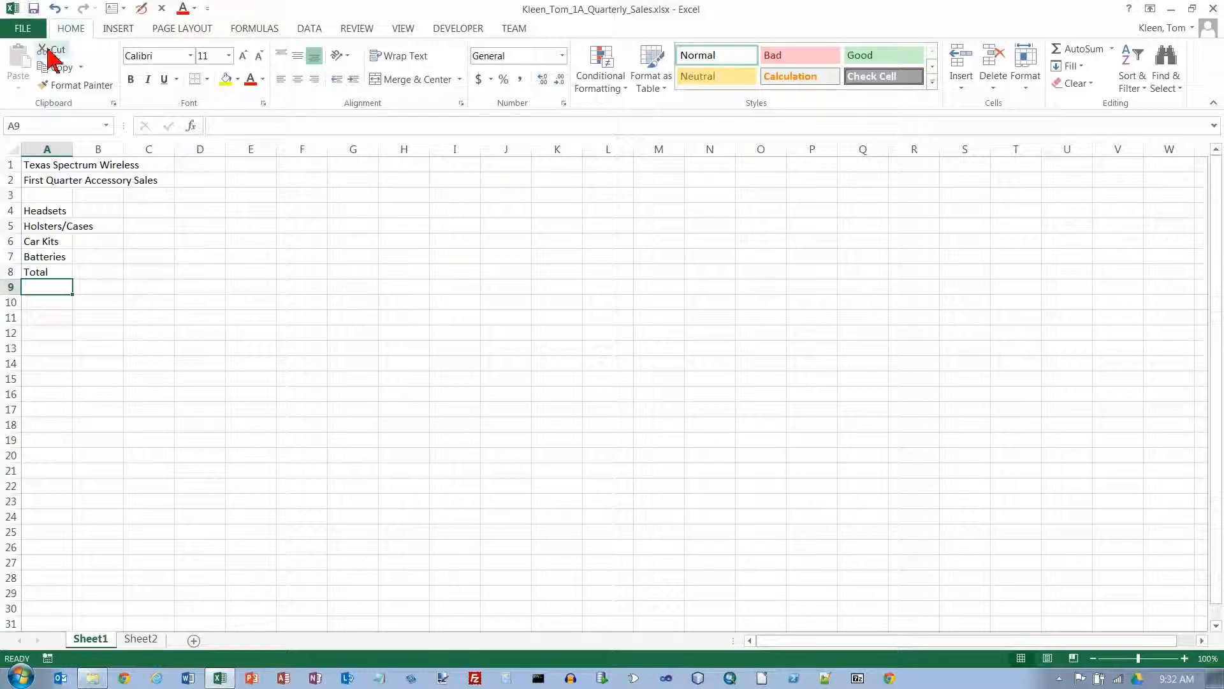
- Enter the column heading January in cell B3
{"action": "left_click", "coordinate": [102, 196]}
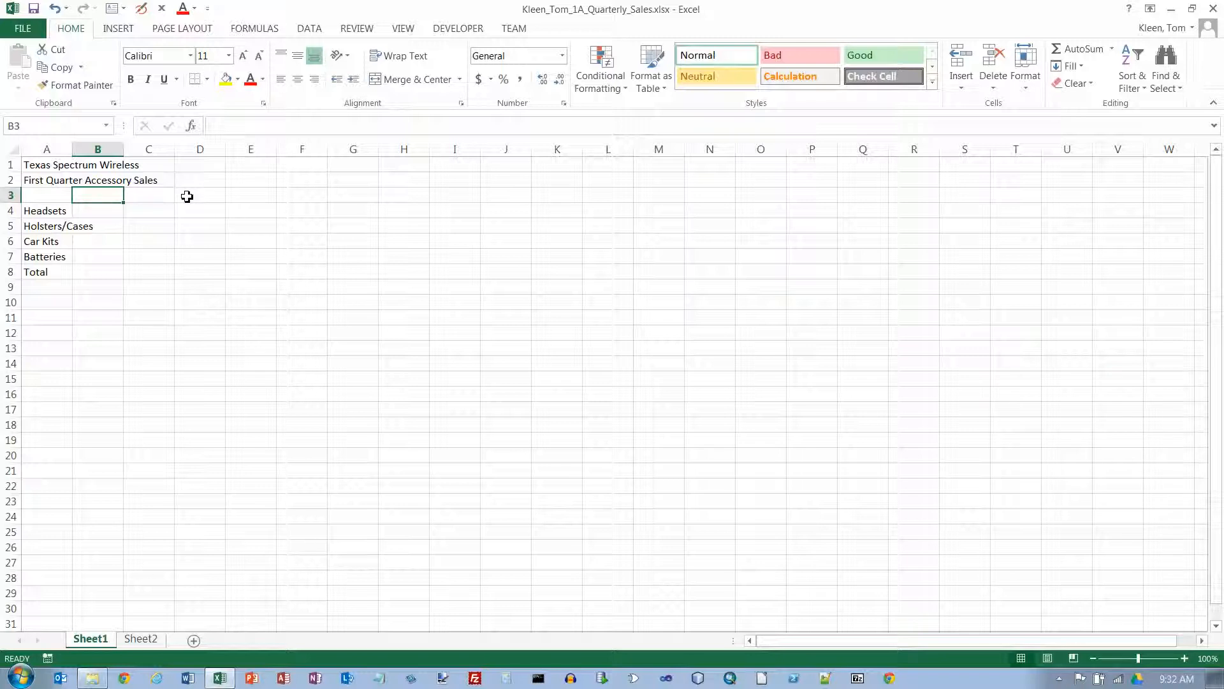
{"action": "type", "text": "J"}
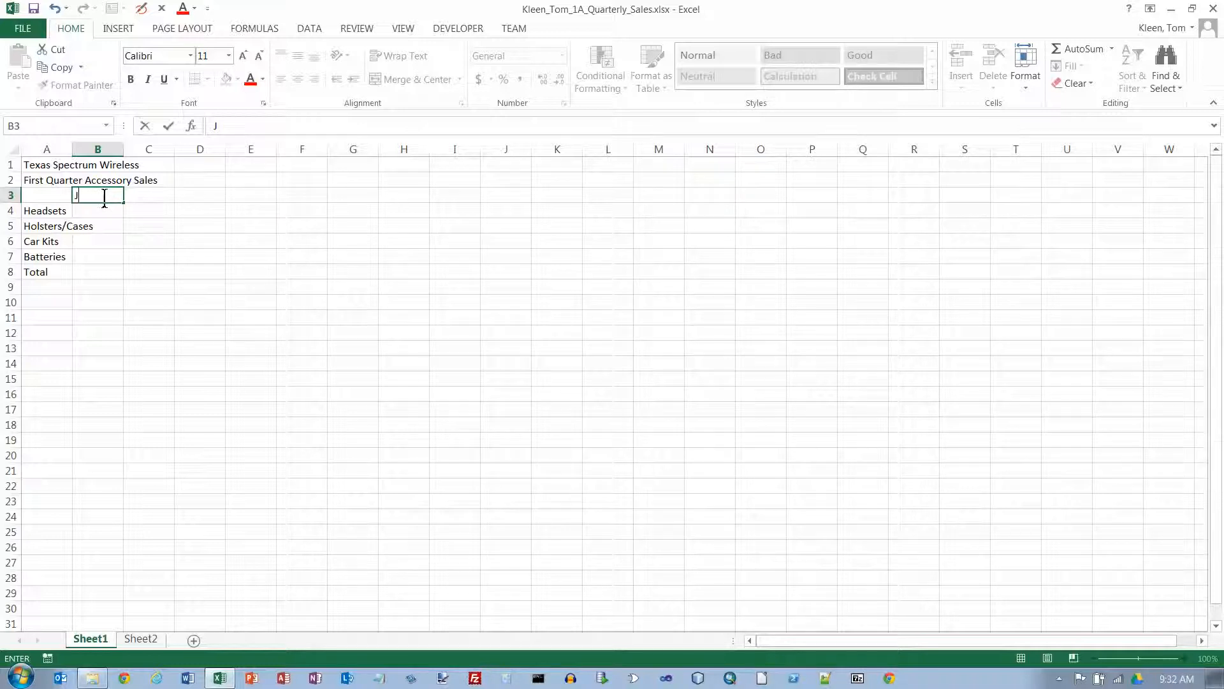
{"action": "type", "text": "anuary"}
{"action": "key", "text": "Return"}
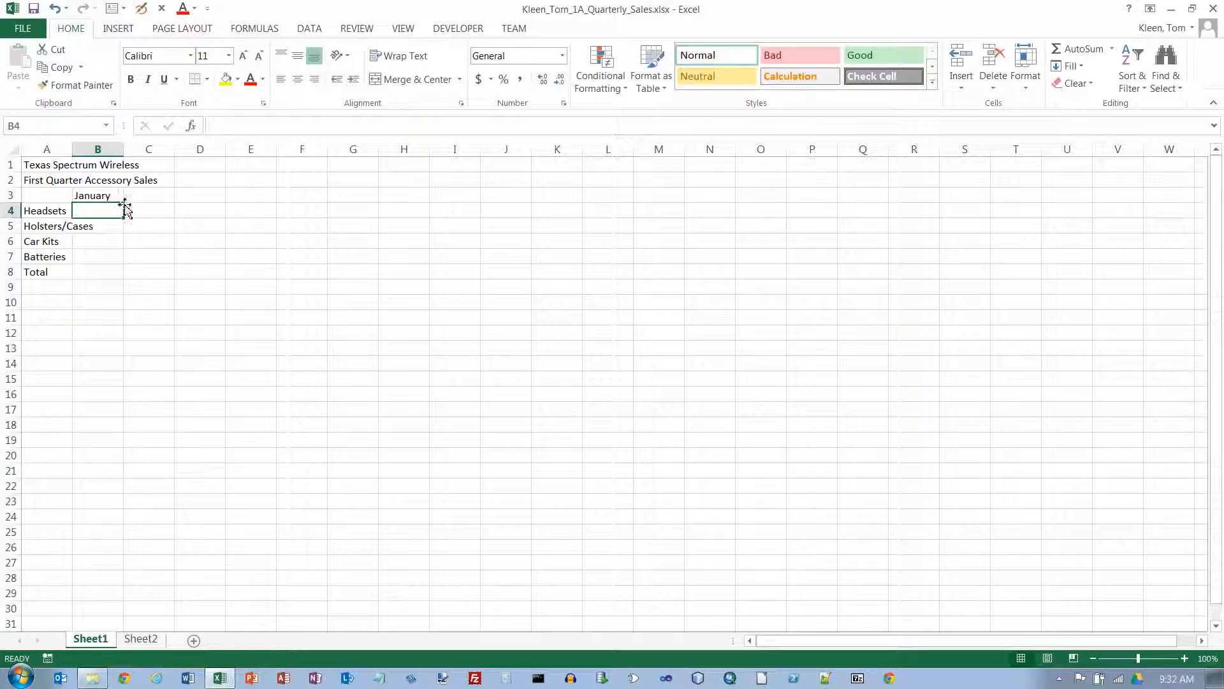
{"action": "left_click", "coordinate": [120, 196]}
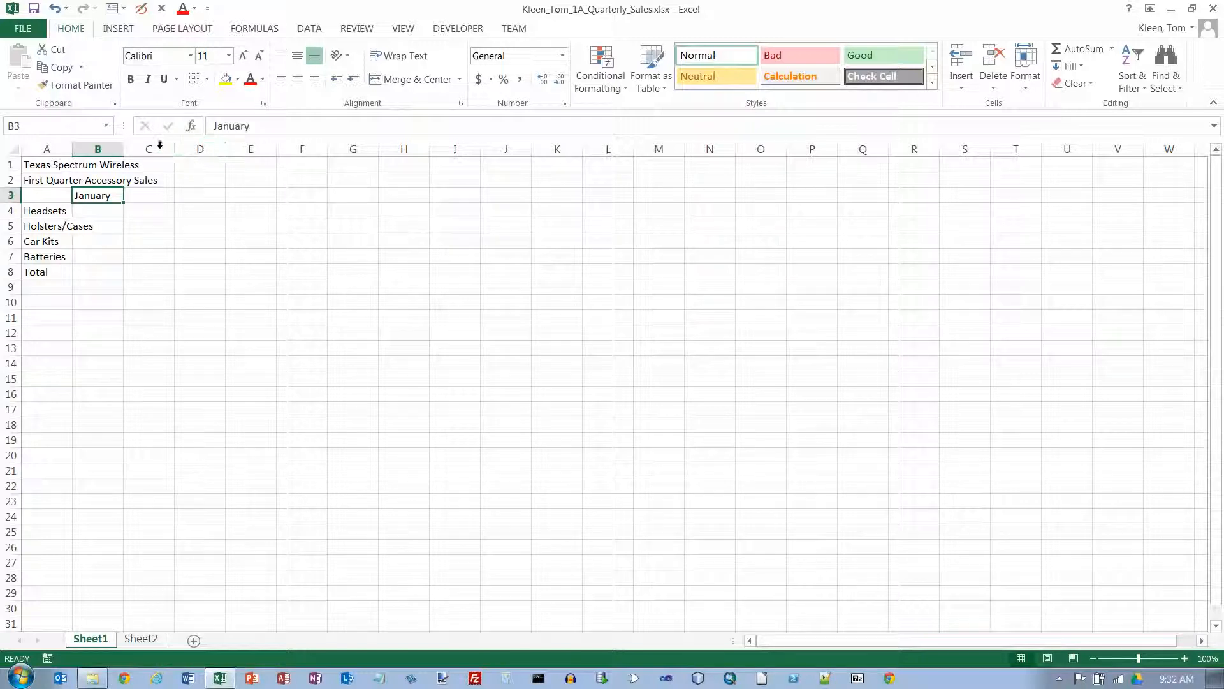
{"action": "double_click", "coordinate": [117, 195]}
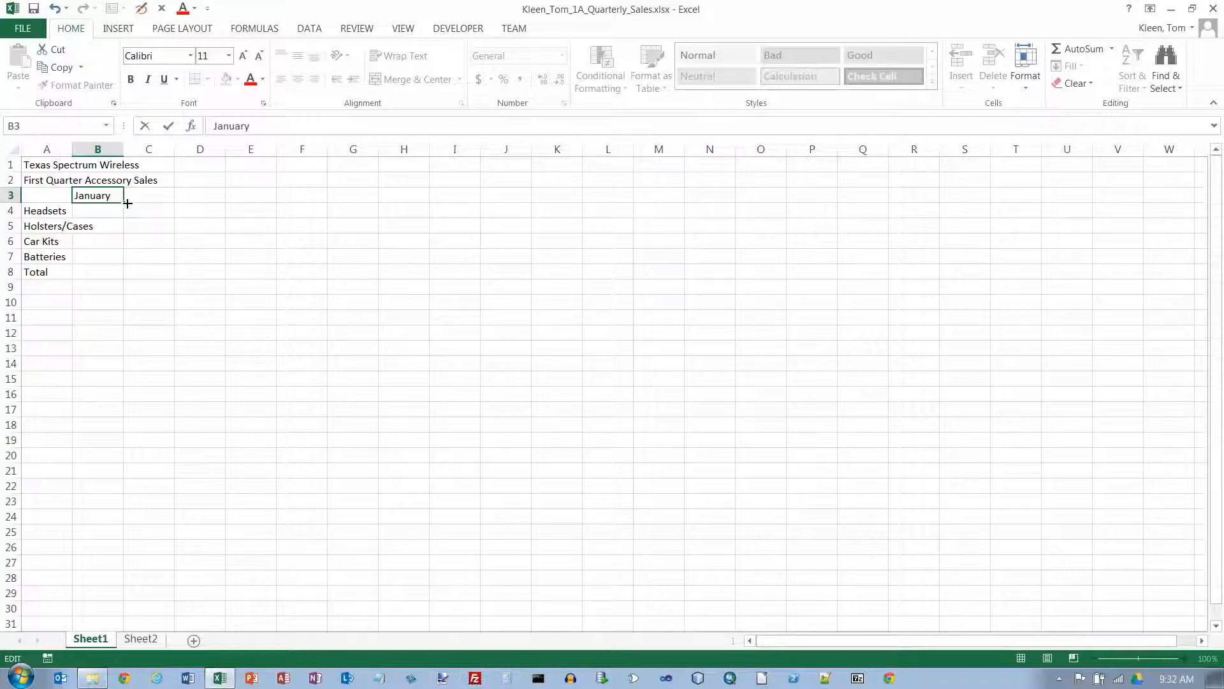
{"action": "left_click", "coordinate": [169, 126]}
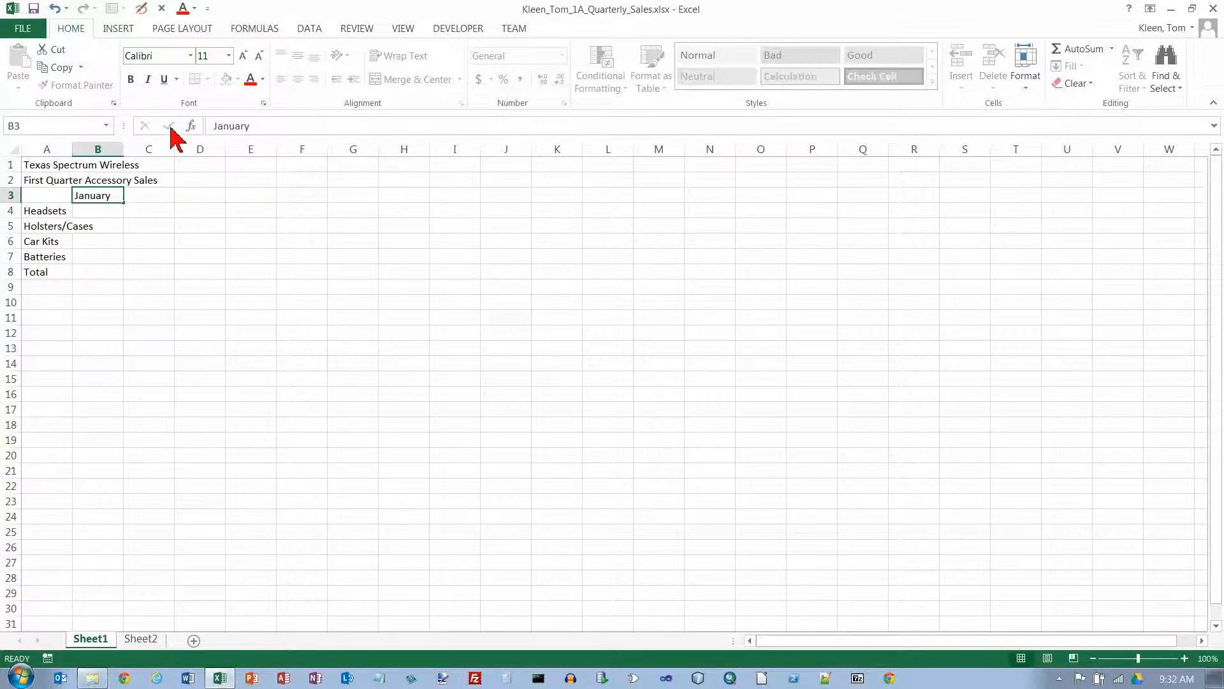
{"action": "double_click", "coordinate": [120, 196]}
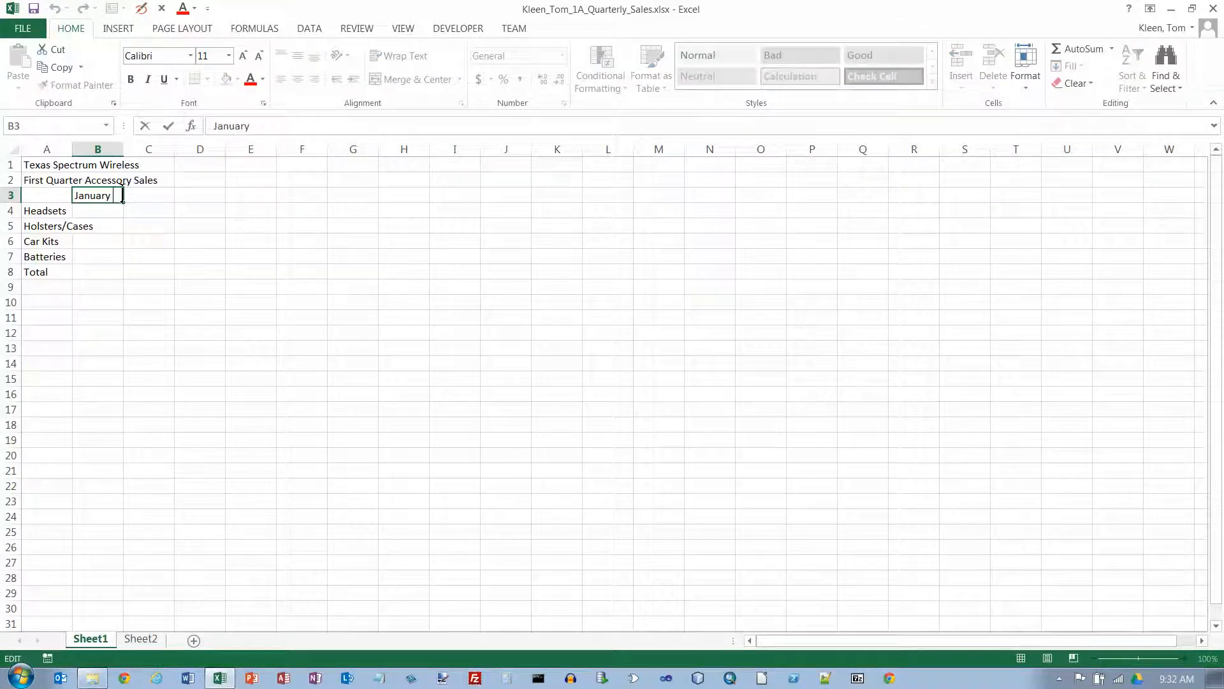
{"action": "key", "text": "Return"}
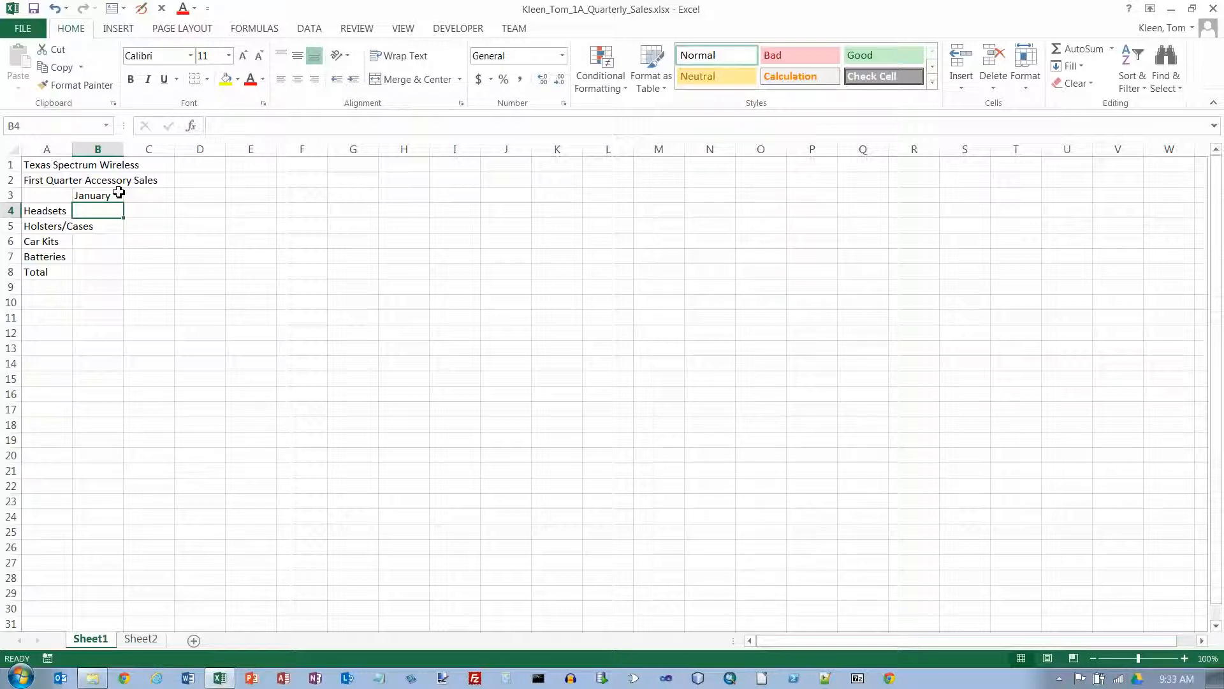
{"action": "left_click", "coordinate": [116, 194]}
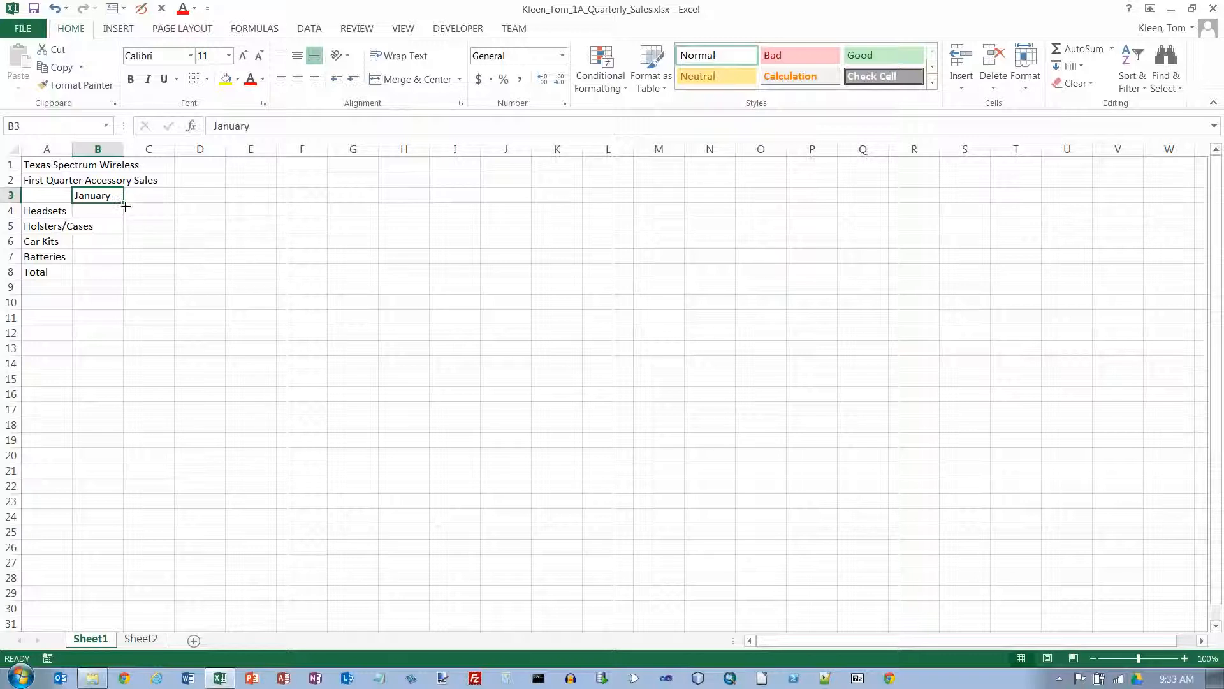
{"action": "left_click_drag", "start_coordinate": [126, 207], "coordinate": [126, 207]}
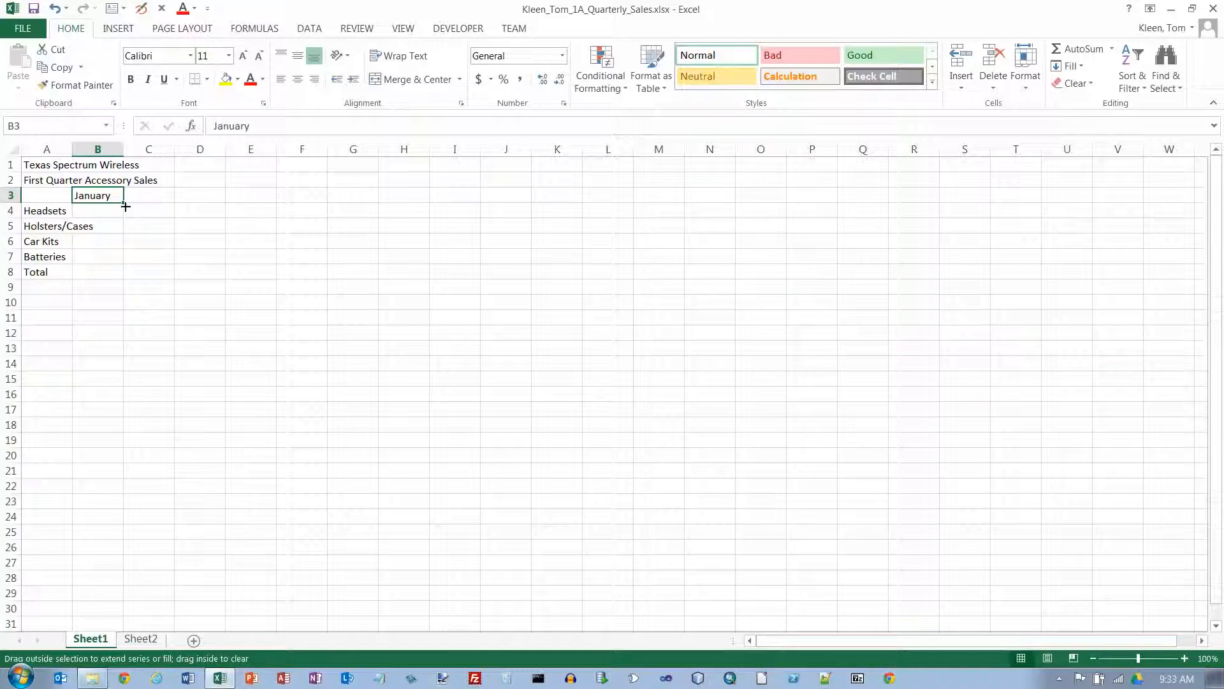
{"action": "left_click_drag", "start_coordinate": [125, 207], "coordinate": [129, 207]}
{"action": "left_click_drag", "start_coordinate": [129, 206], "coordinate": [125, 201]}
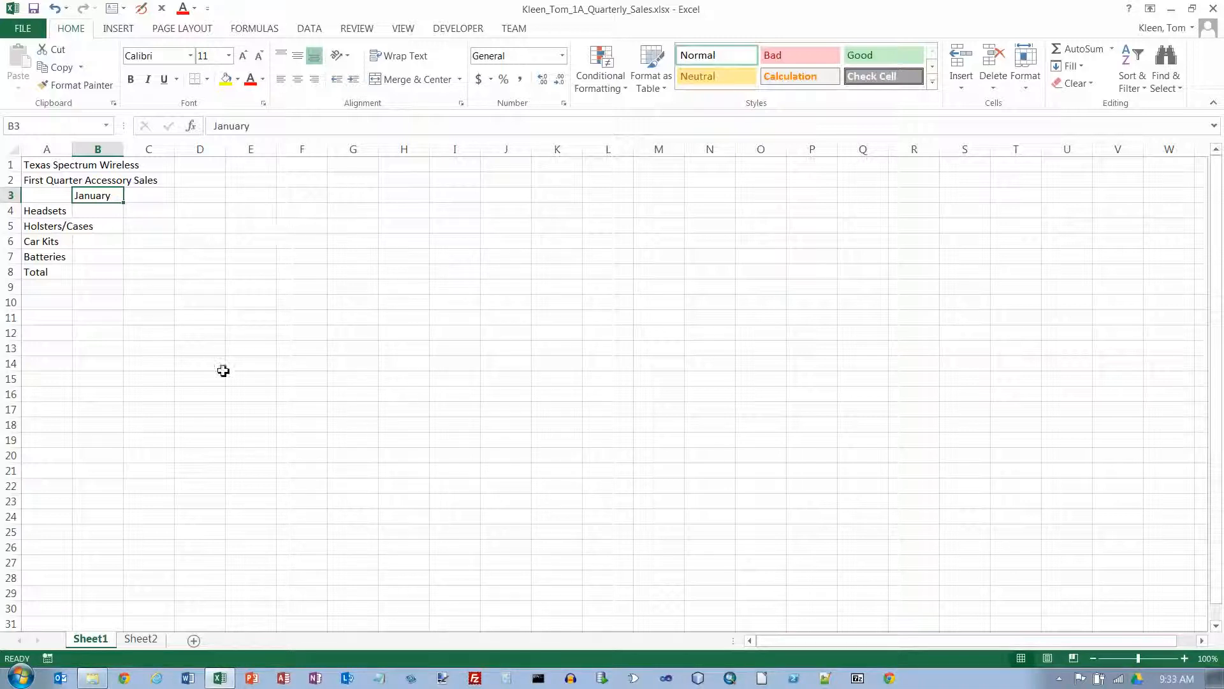
- Select several rectangular blocks of empty cells one after another, ending with D5 to G13
{"action": "left_click_drag", "start_coordinate": [252, 242], "coordinate": [428, 380]}
{"action": "left_click_drag", "start_coordinate": [467, 271], "coordinate": [577, 338]}
{"action": "left_click_drag", "start_coordinate": [642, 258], "coordinate": [717, 348]}
{"action": "left_click_drag", "start_coordinate": [367, 227], "coordinate": [418, 333]}
{"action": "left_click_drag", "start_coordinate": [469, 280], "coordinate": [605, 408]}
{"action": "left_click_drag", "start_coordinate": [195, 224], "coordinate": [338, 355]}
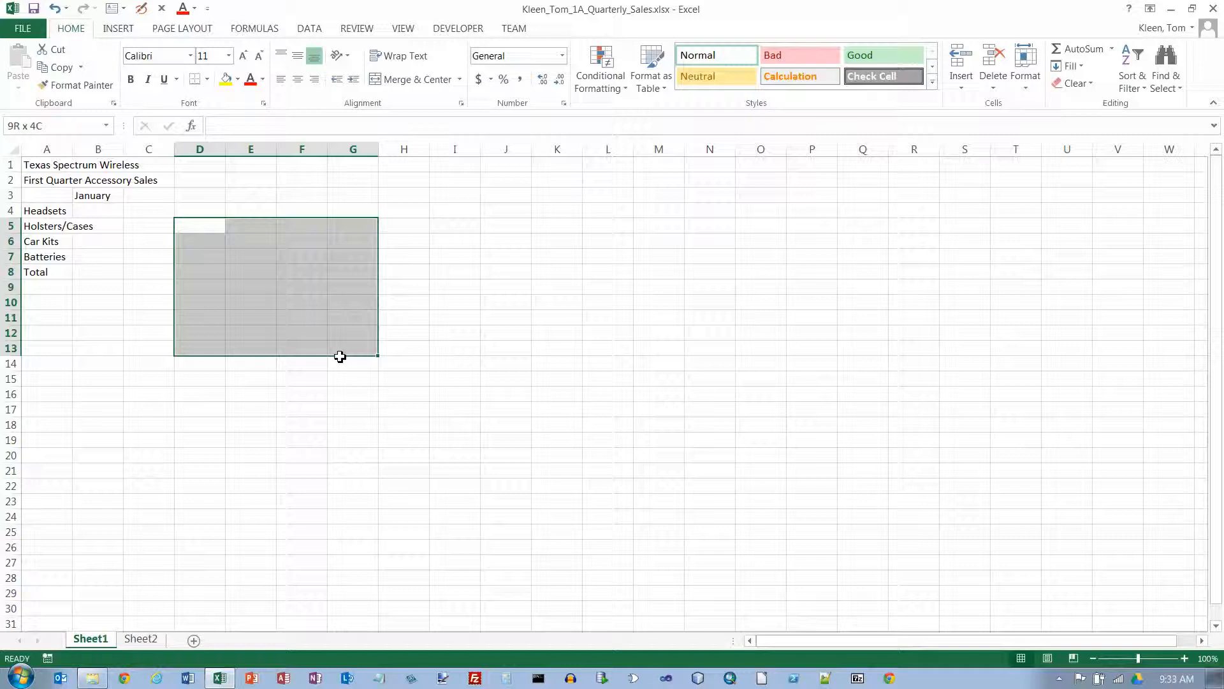
- Select the separate cell blocks H7:I17, K7:L17, N7:O17 and Q7:R17 together
{"action": "left_click_drag", "start_coordinate": [404, 259], "coordinate": [473, 410]}
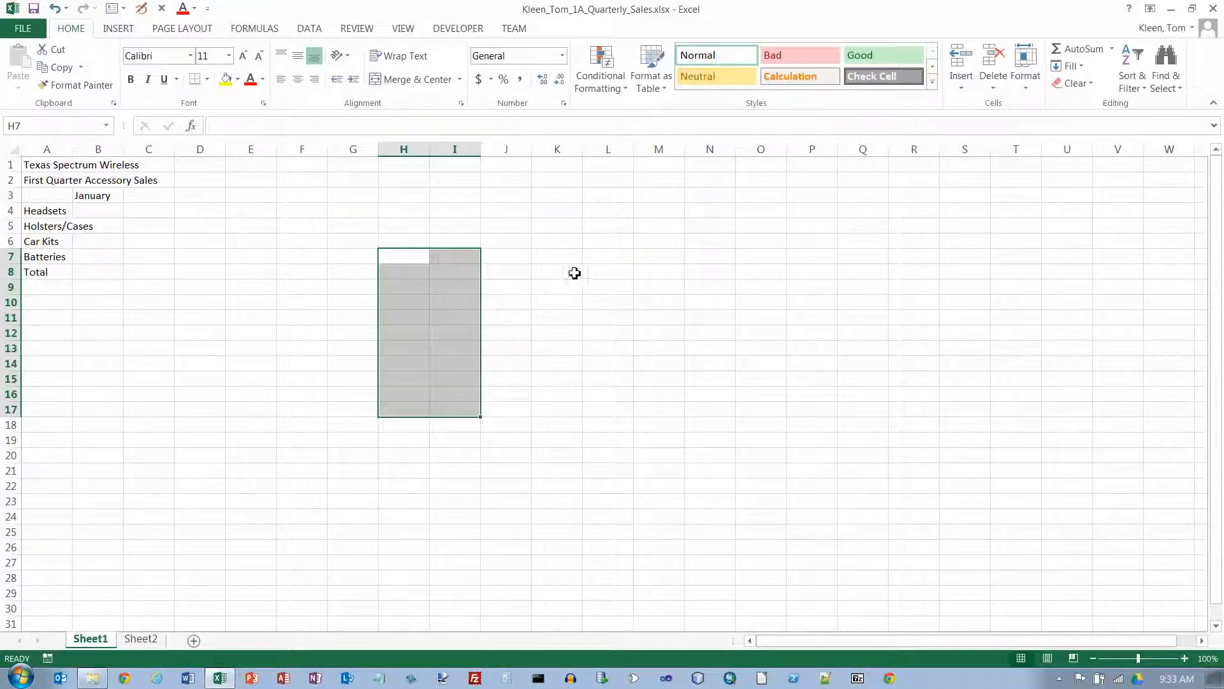
{"action": "left_click_drag", "start_coordinate": [564, 256], "coordinate": [621, 413]}
{"action": "left_click_drag", "start_coordinate": [711, 256], "coordinate": [771, 416]}
{"action": "left_click_drag", "start_coordinate": [875, 256], "coordinate": [925, 416]}
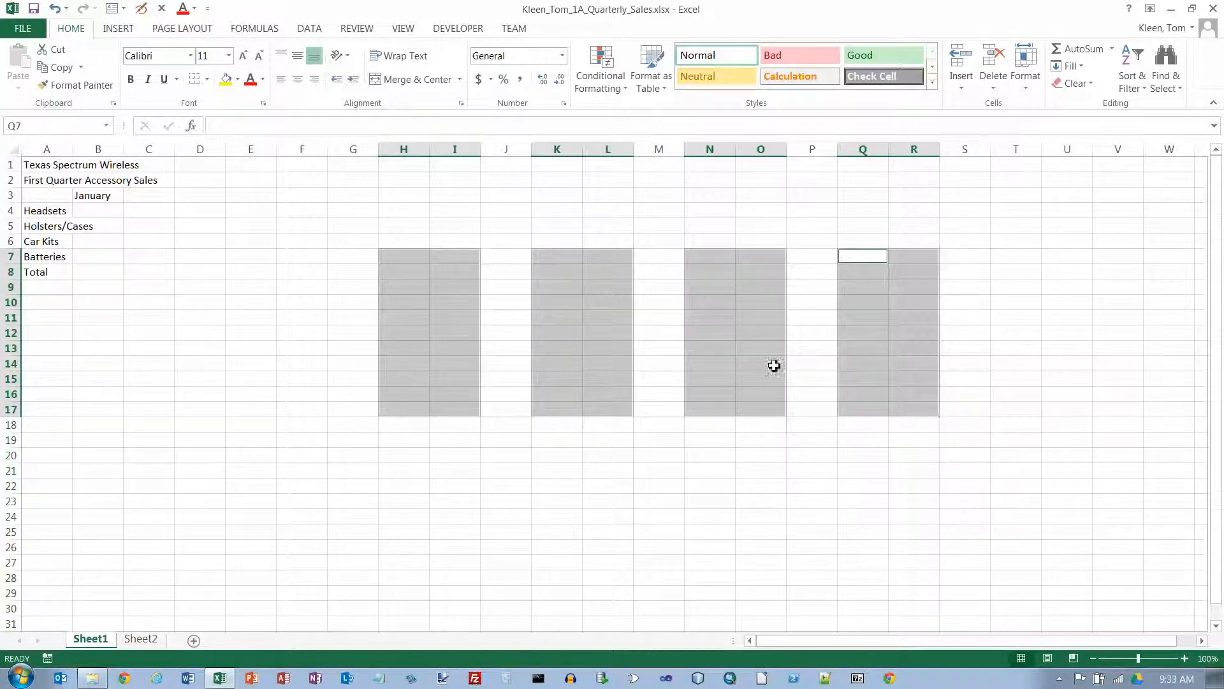
- Move the January heading from B3 to D8, and undo the move
{"action": "left_click", "coordinate": [105, 197]}
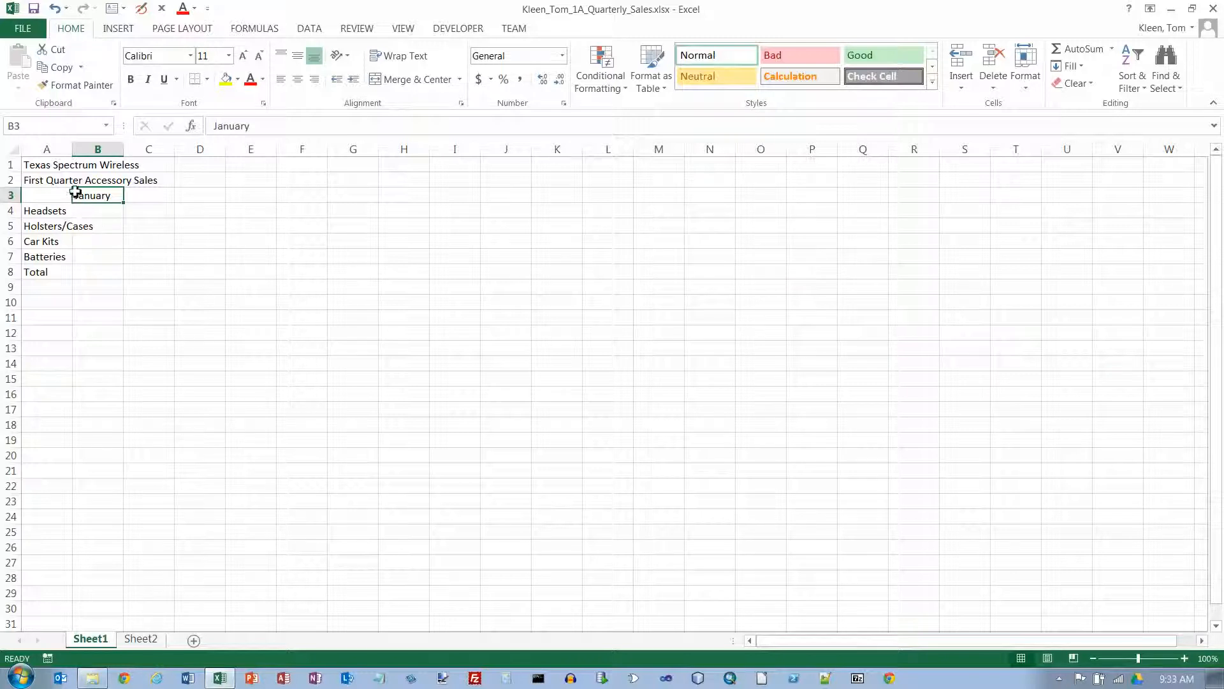
{"action": "left_click_drag", "start_coordinate": [87, 187], "coordinate": [199, 275]}
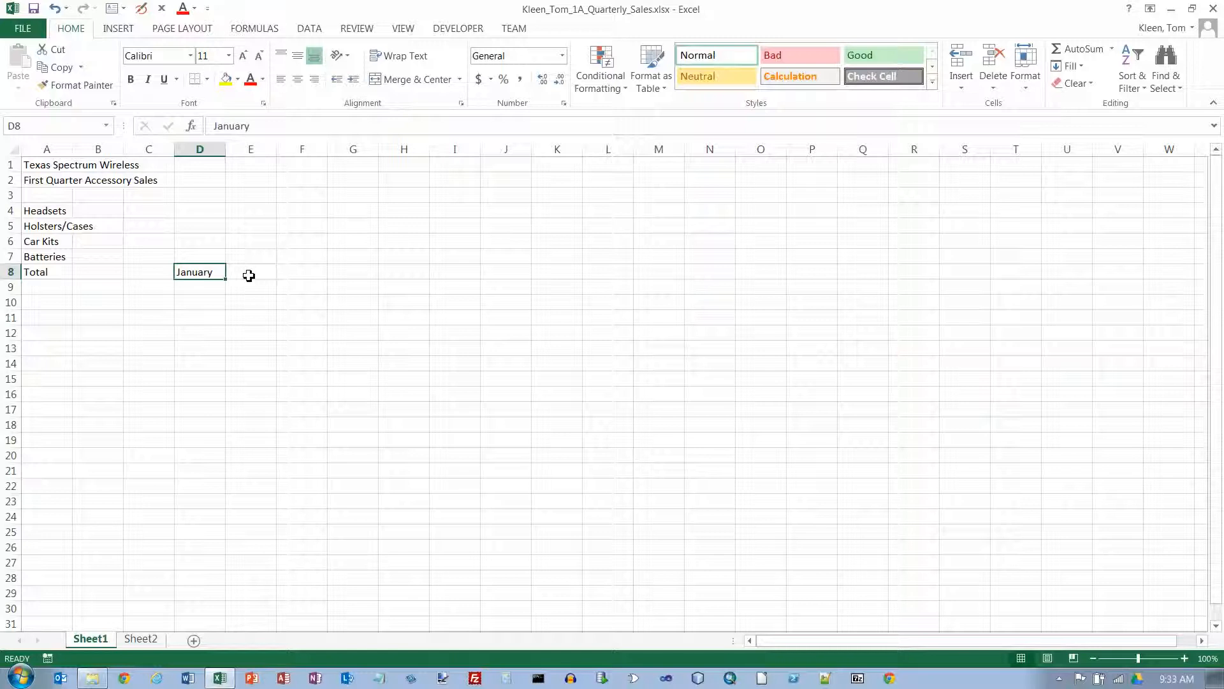
{"action": "left_click", "coordinate": [55, 8]}
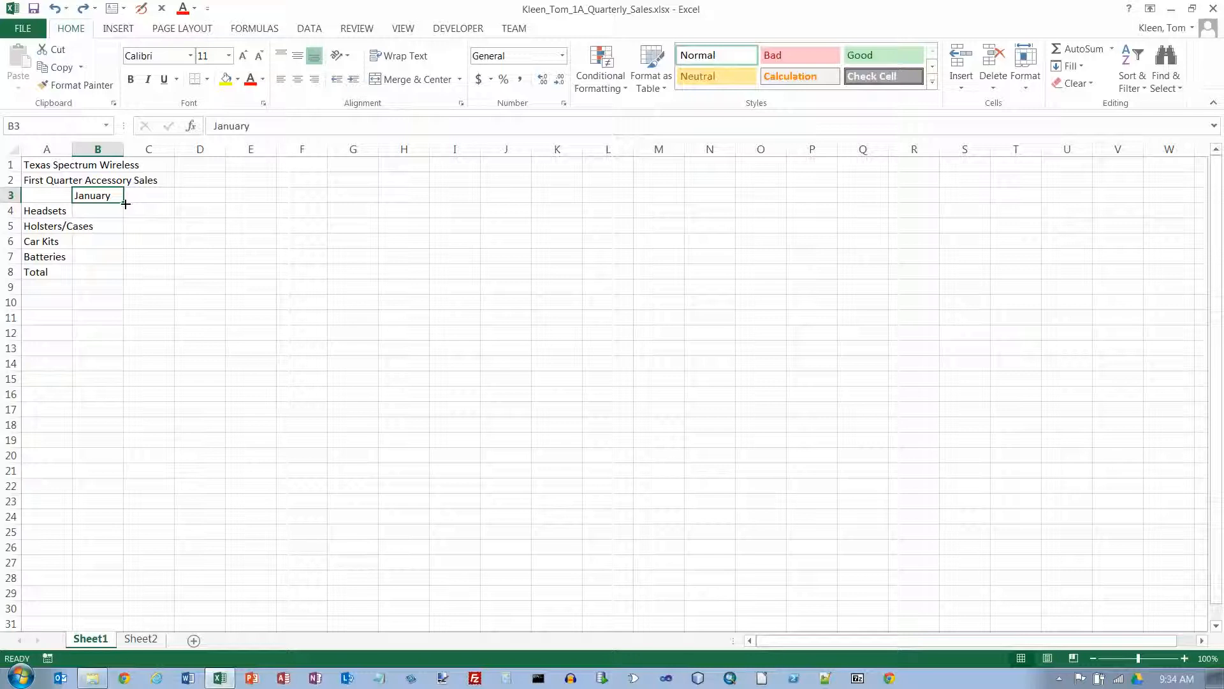
- Fill the month series from January in B3 across to D3 with February and March, and return to cell A1
{"action": "left_click_drag", "start_coordinate": [126, 204], "coordinate": [126, 204]}
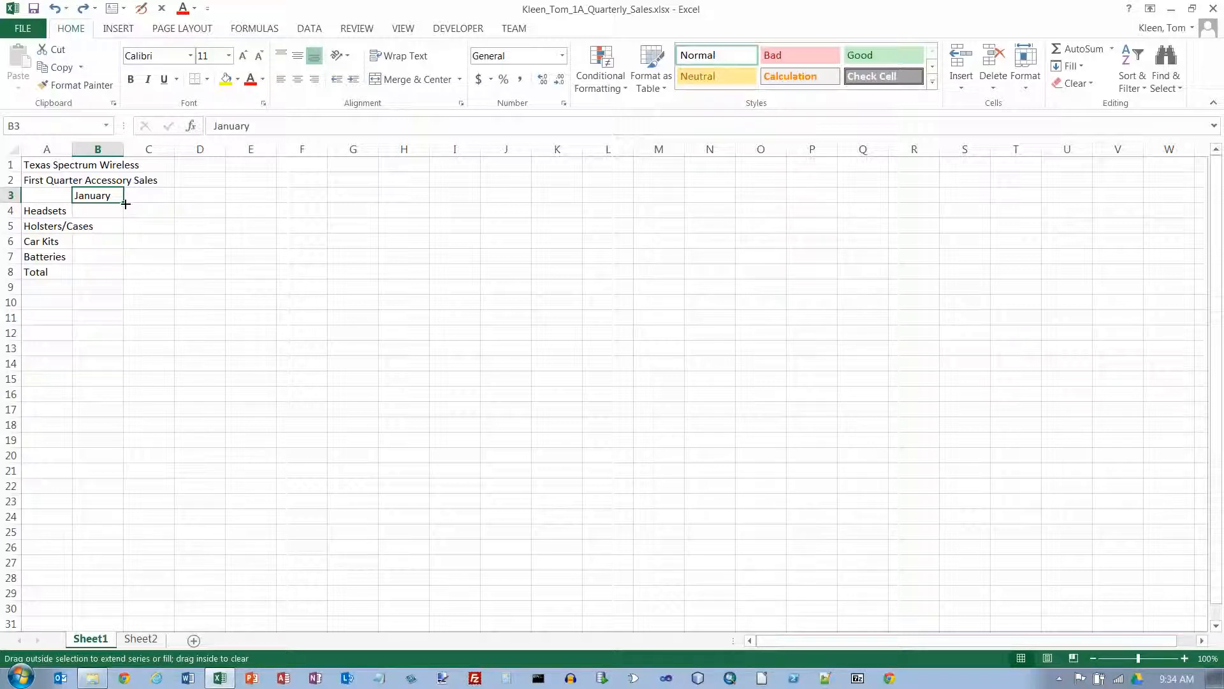
{"action": "left_click_drag", "start_coordinate": [125, 204], "coordinate": [209, 205]}
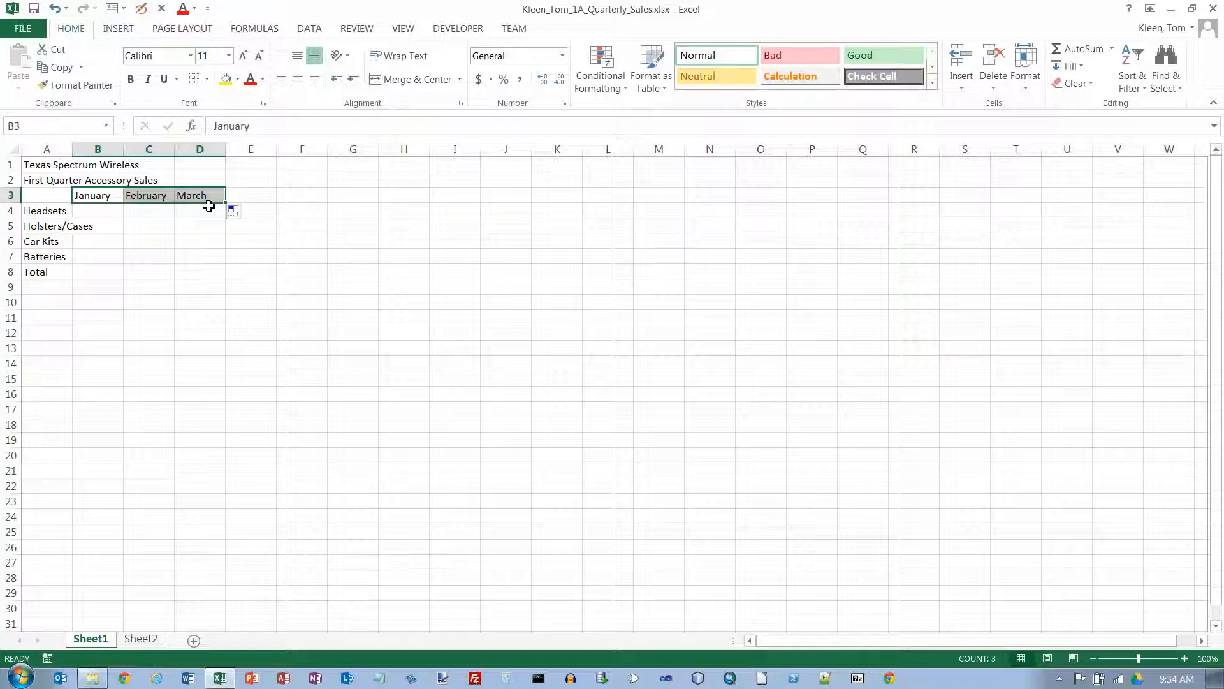
{"action": "key", "text": "ctrl+Home"}
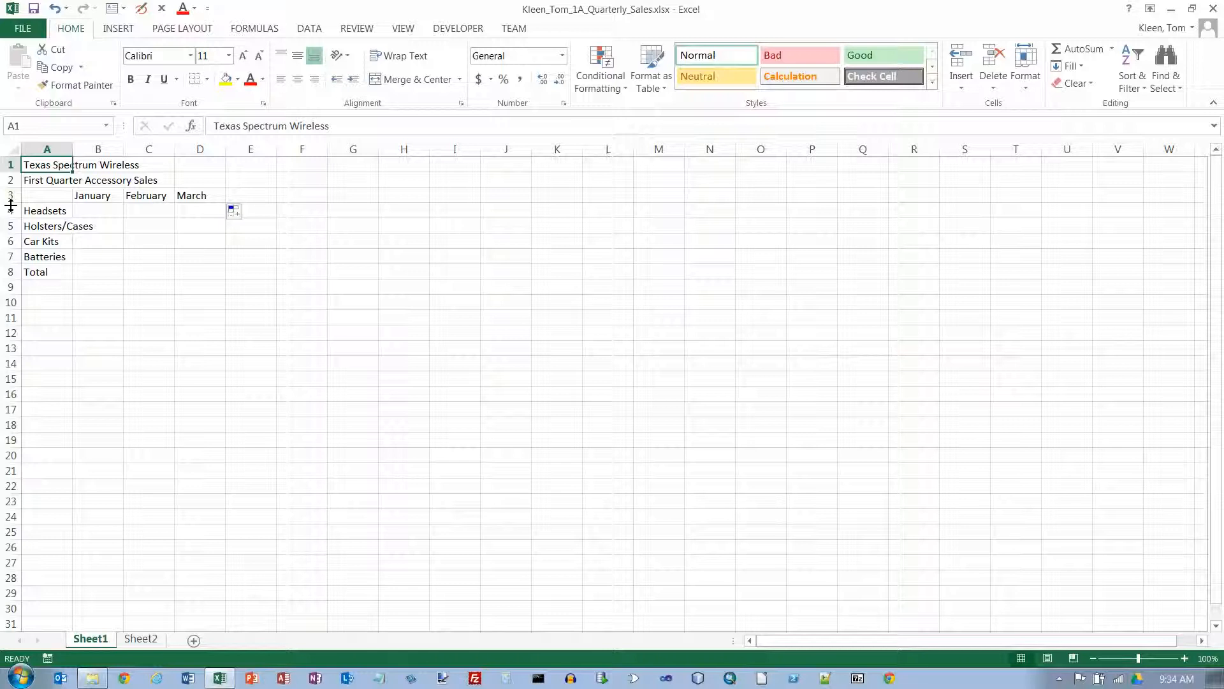
- Make row 3 several times taller, and undo the height change
{"action": "left_click_drag", "start_coordinate": [11, 204], "coordinate": [10, 264]}
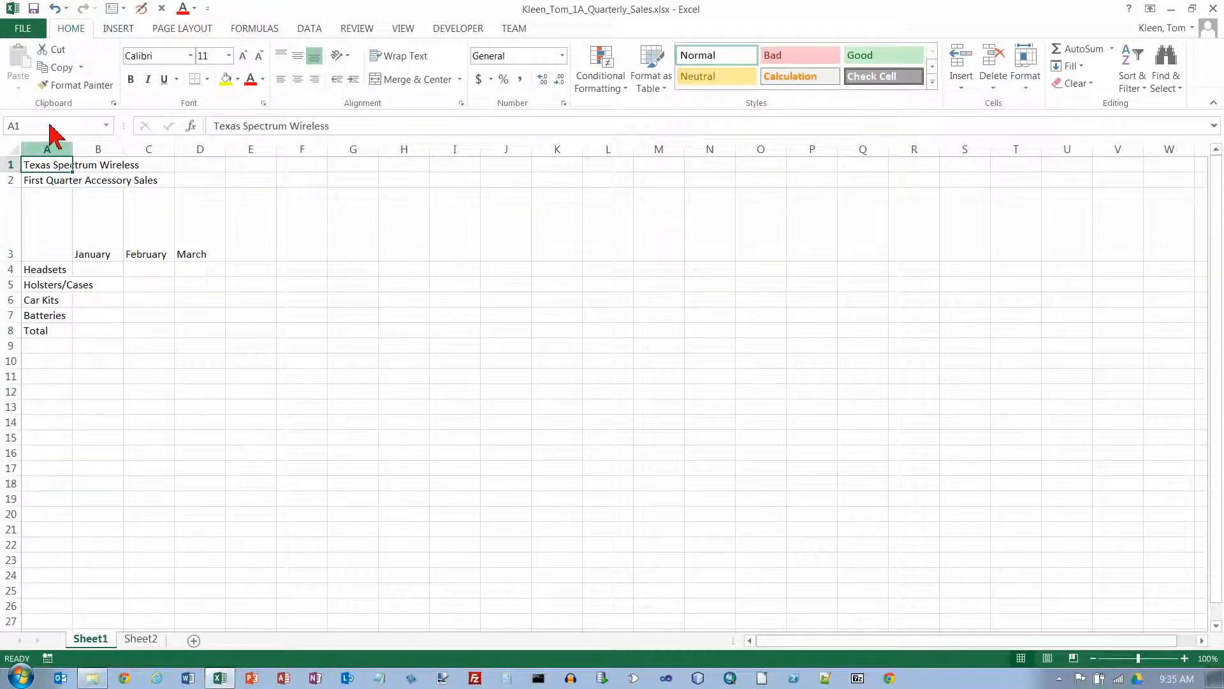
{"action": "left_click", "coordinate": [55, 9]}
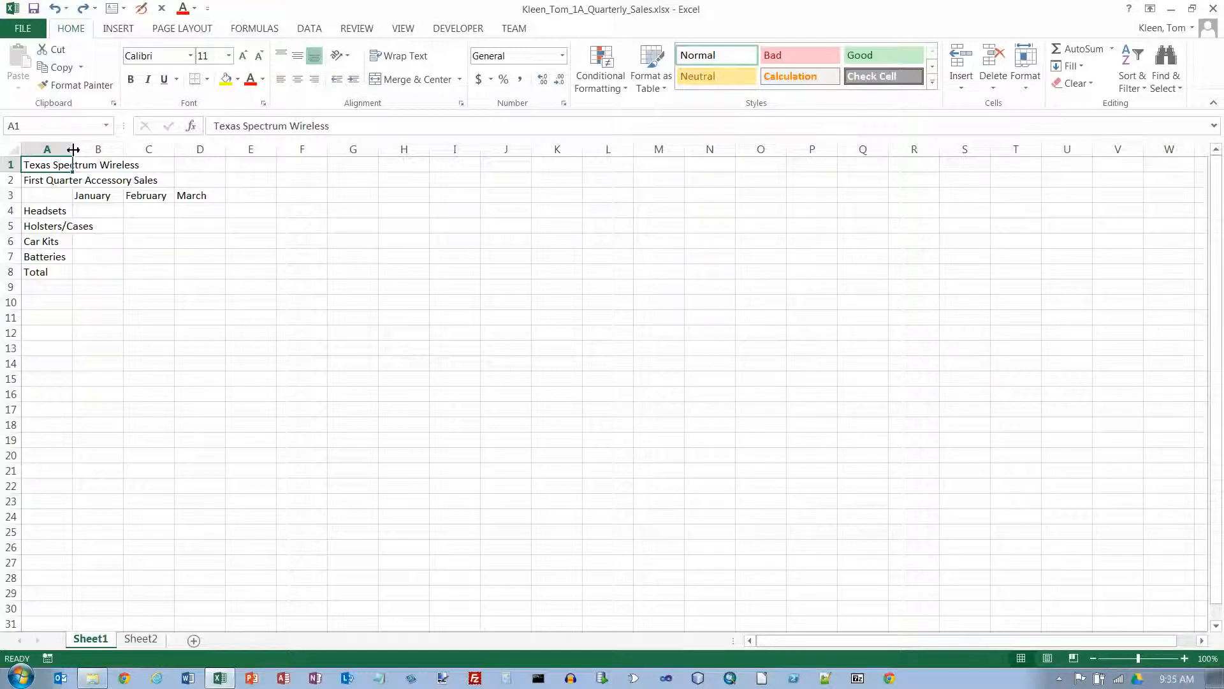
- Widen column A slightly
{"action": "mouse_move", "coordinate": [73, 150]}
{"action": "left_mouse_down"}
{"action": "mouse_move", "coordinate": [102, 149]}
{"action": "mouse_move", "coordinate": [86, 150]}
{"action": "left_mouse_up"}
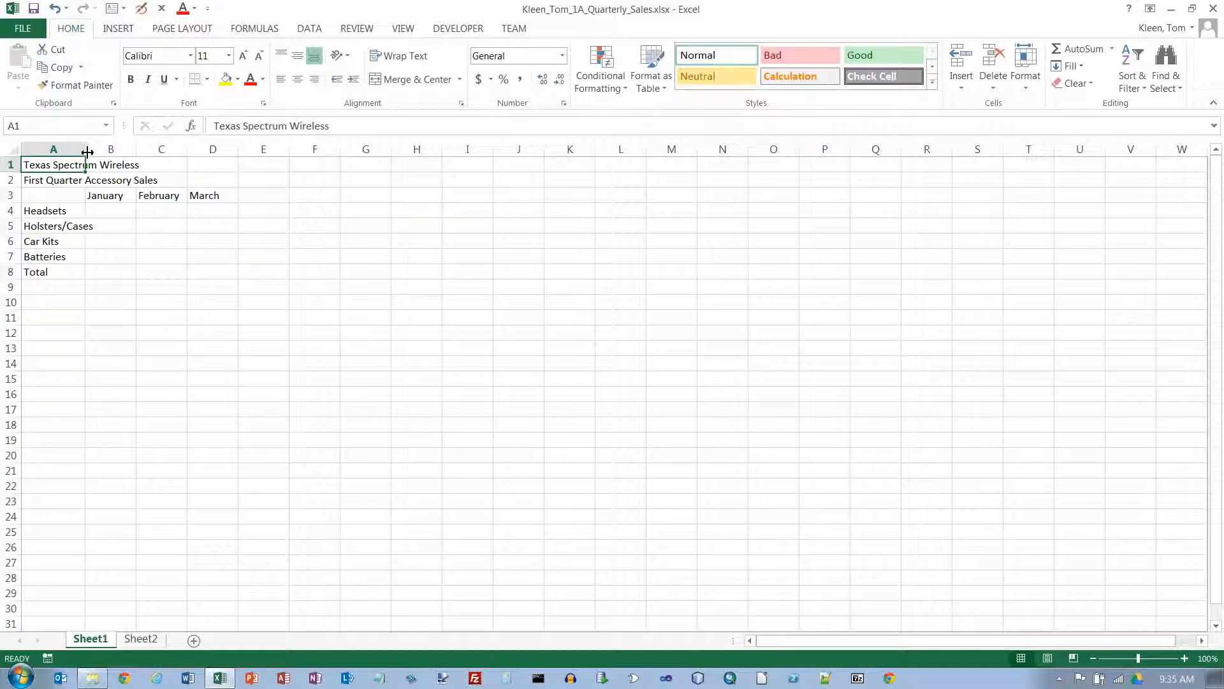
- Center the January, February and March headings in B3 to D3, and save the workbook
{"action": "left_click", "coordinate": [113, 196]}
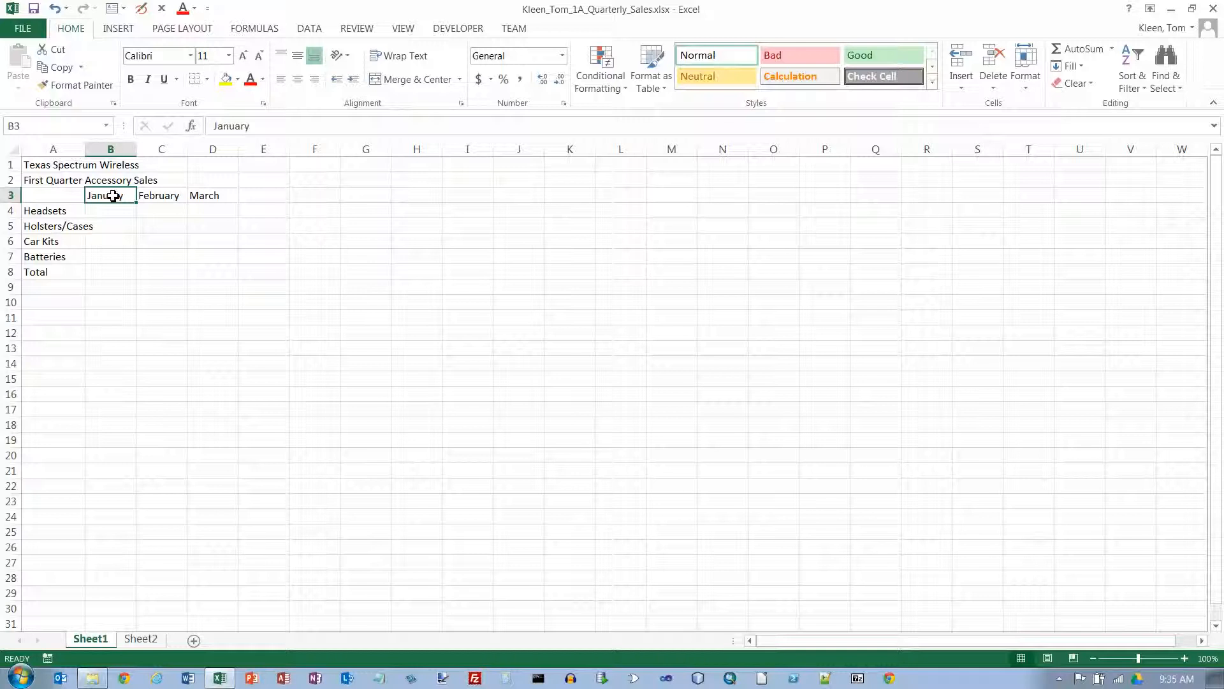
{"action": "left_click_drag", "start_coordinate": [113, 196], "coordinate": [200, 199]}
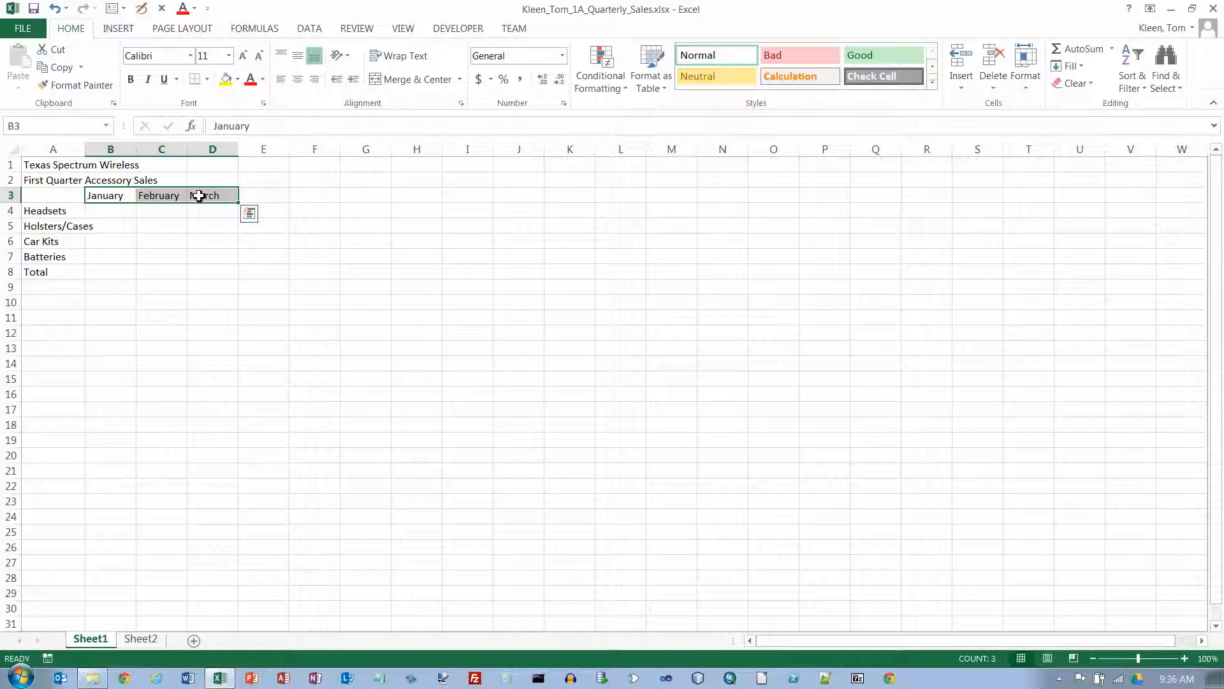
{"action": "left_click", "coordinate": [298, 79]}
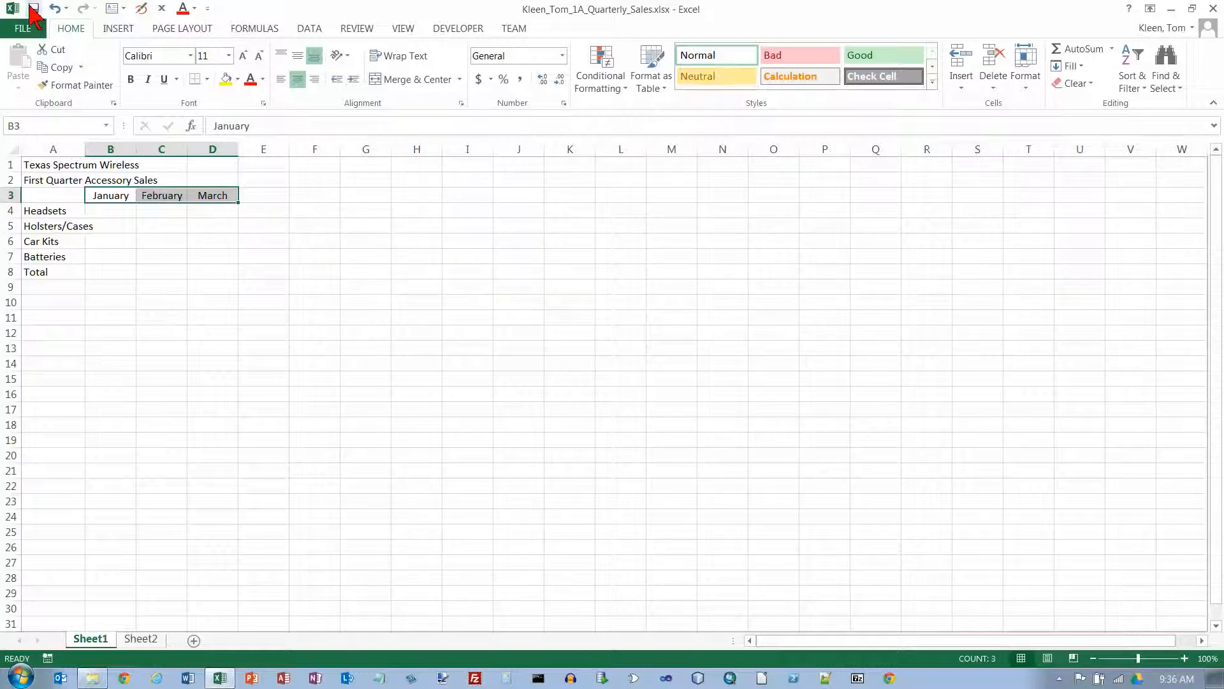
{"action": "left_click", "coordinate": [34, 9]}
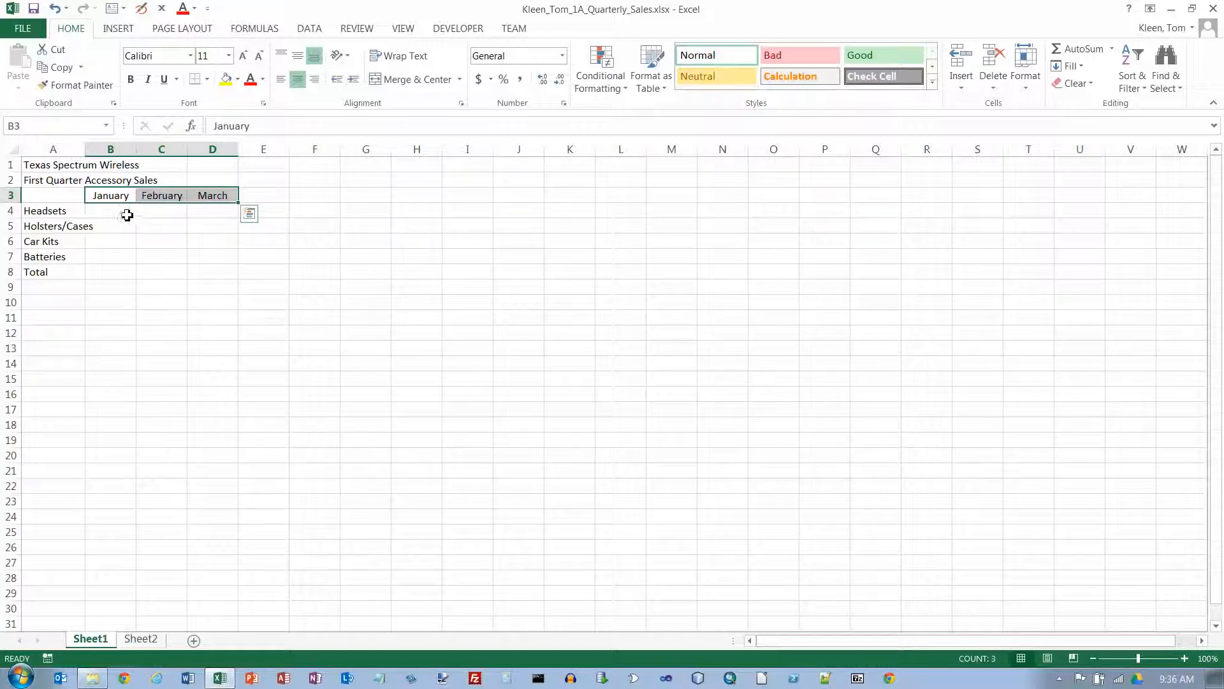
- Start entering the monthly sales figures at B4, the January Headsets cell
{"action": "left_click", "coordinate": [124, 213]}
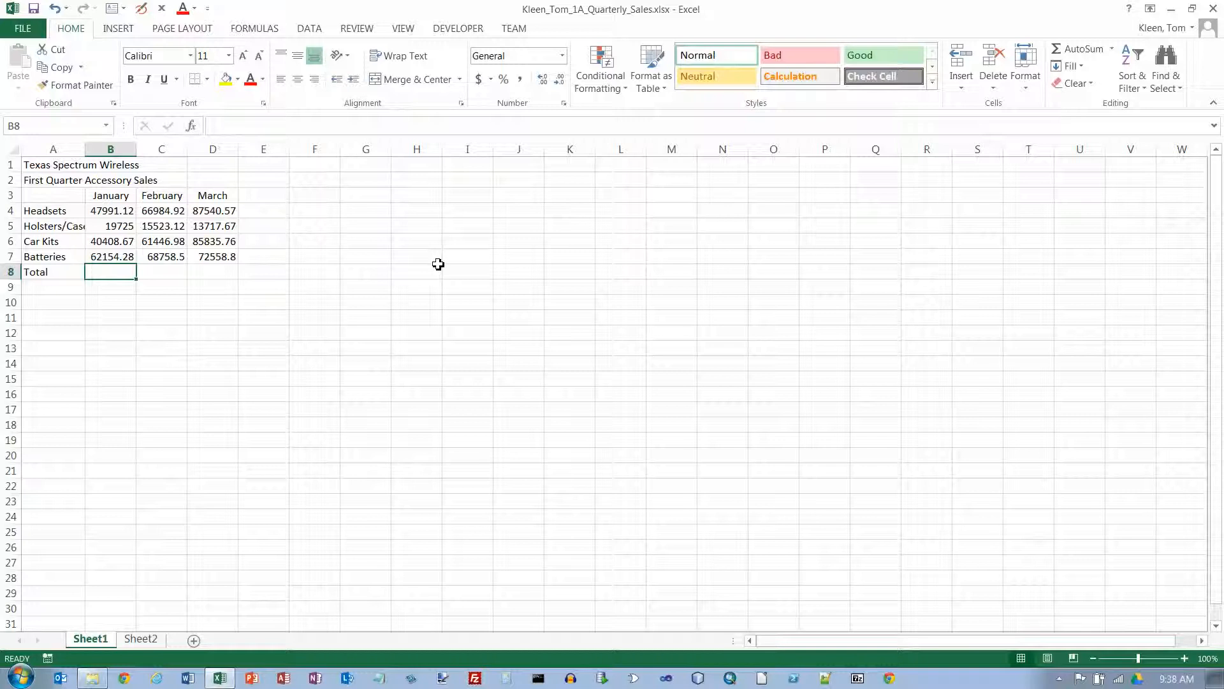
- Total the January sales in cell B8 with the formula =b4+b5+b6+b7
{"action": "type", "text": "="}
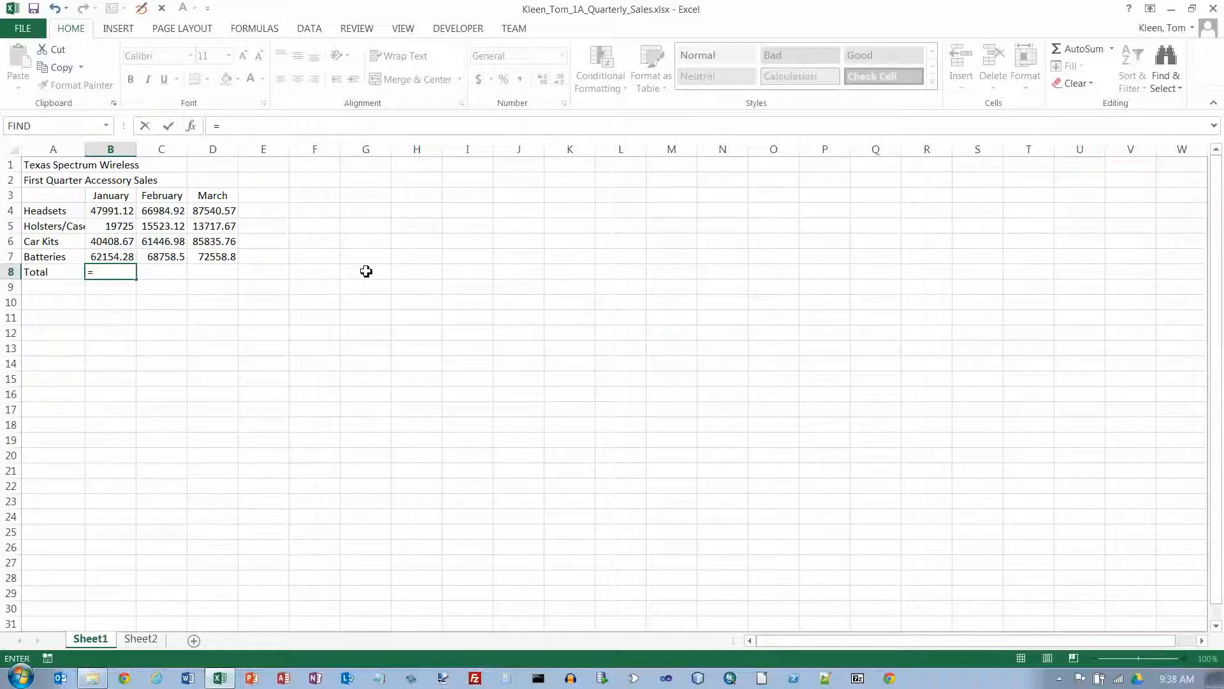
{"action": "type", "text": "b4+"}
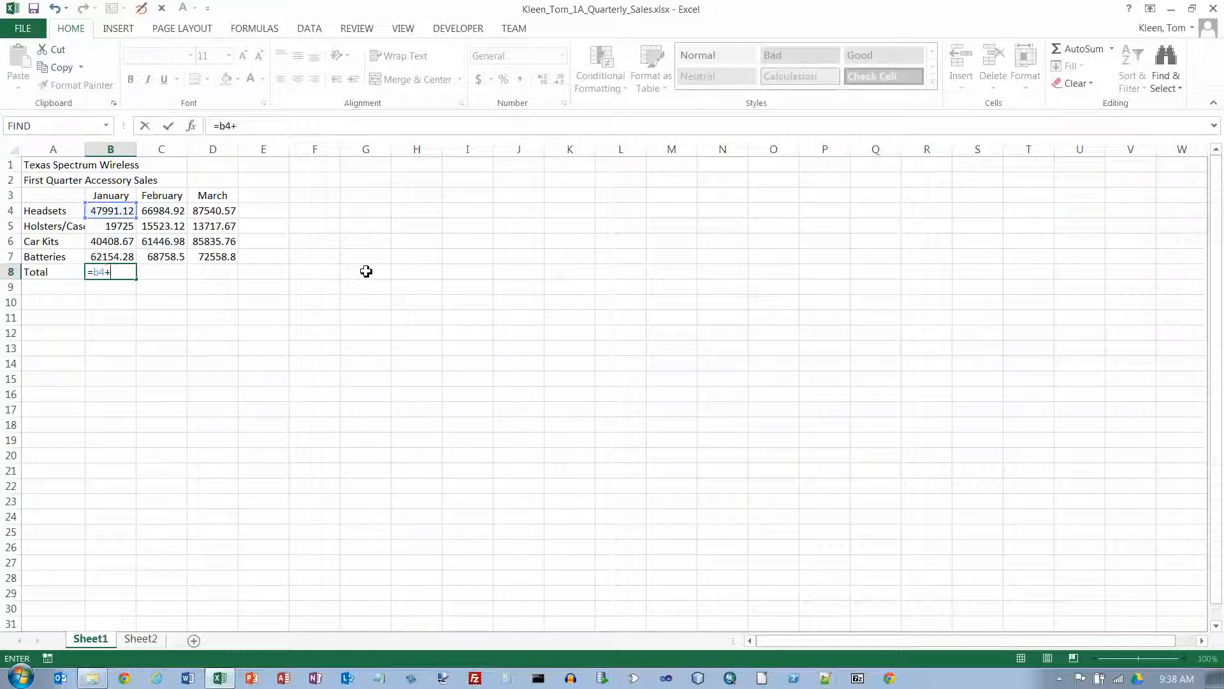
{"action": "type", "text": "b5+b6"}
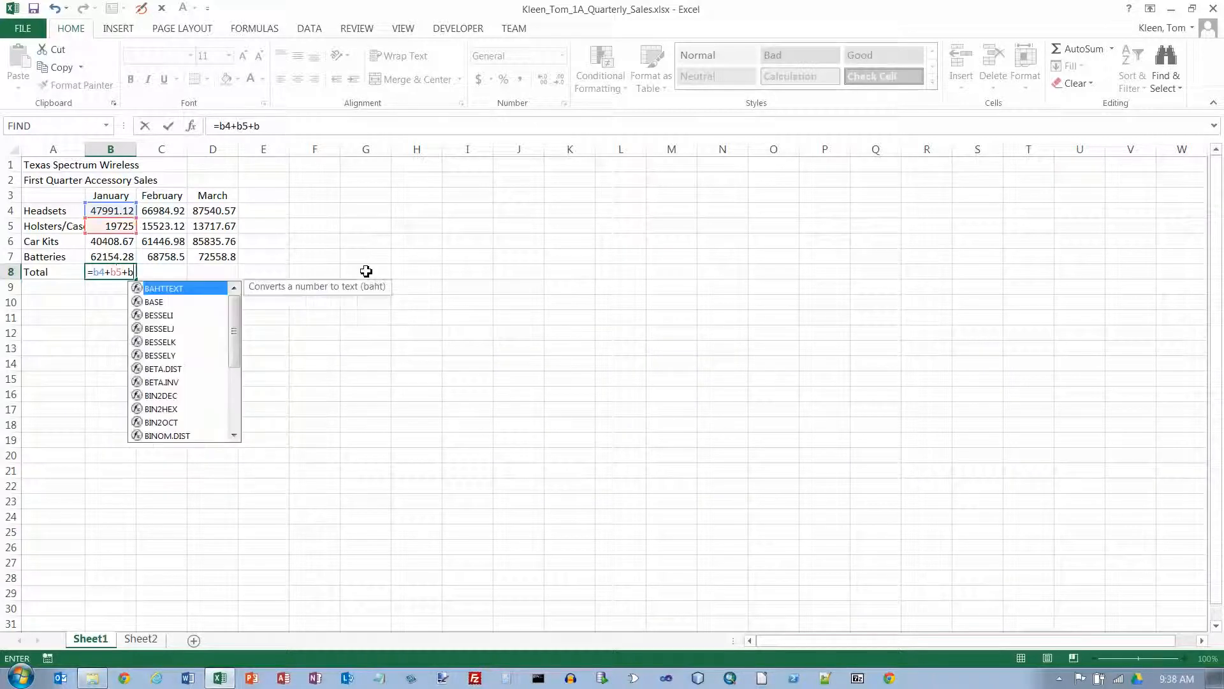
{"action": "type", "text": "+b7"}
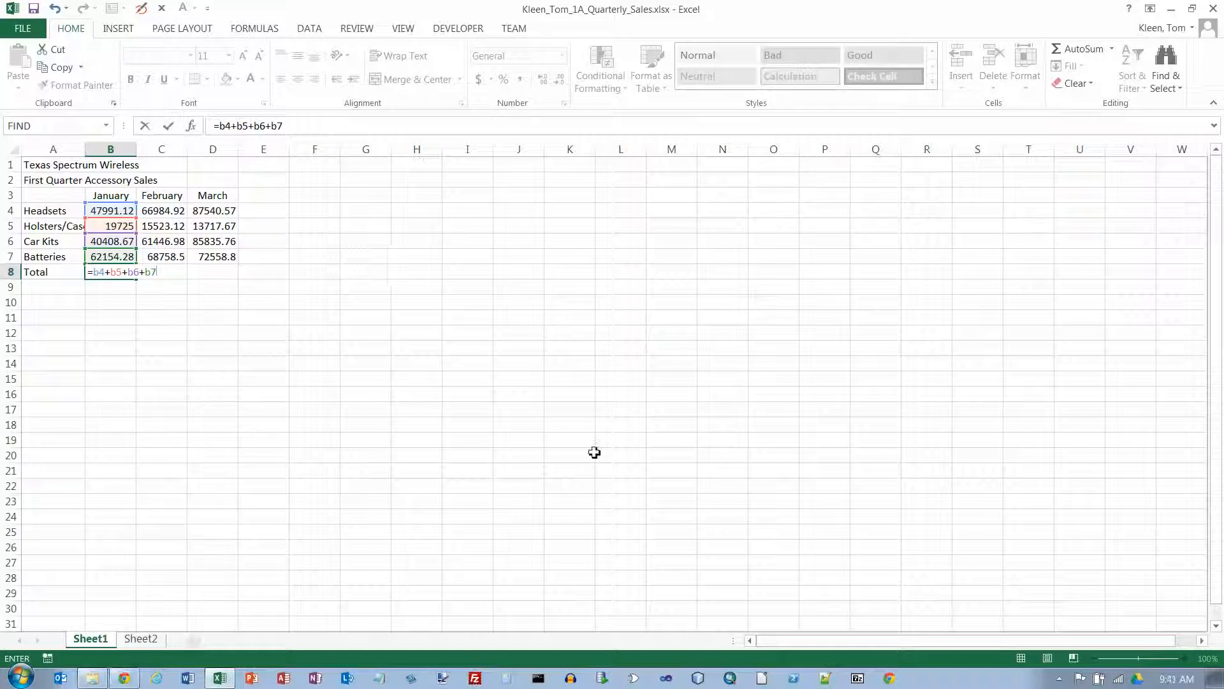
{"action": "key", "text": "Return"}
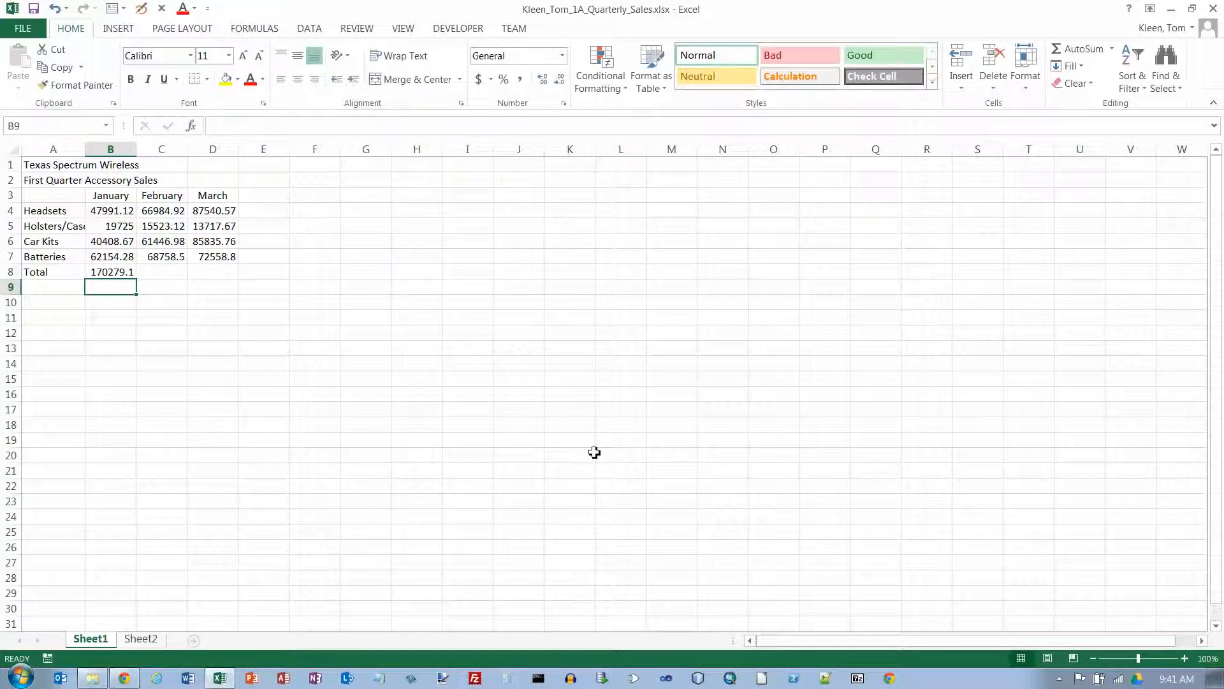